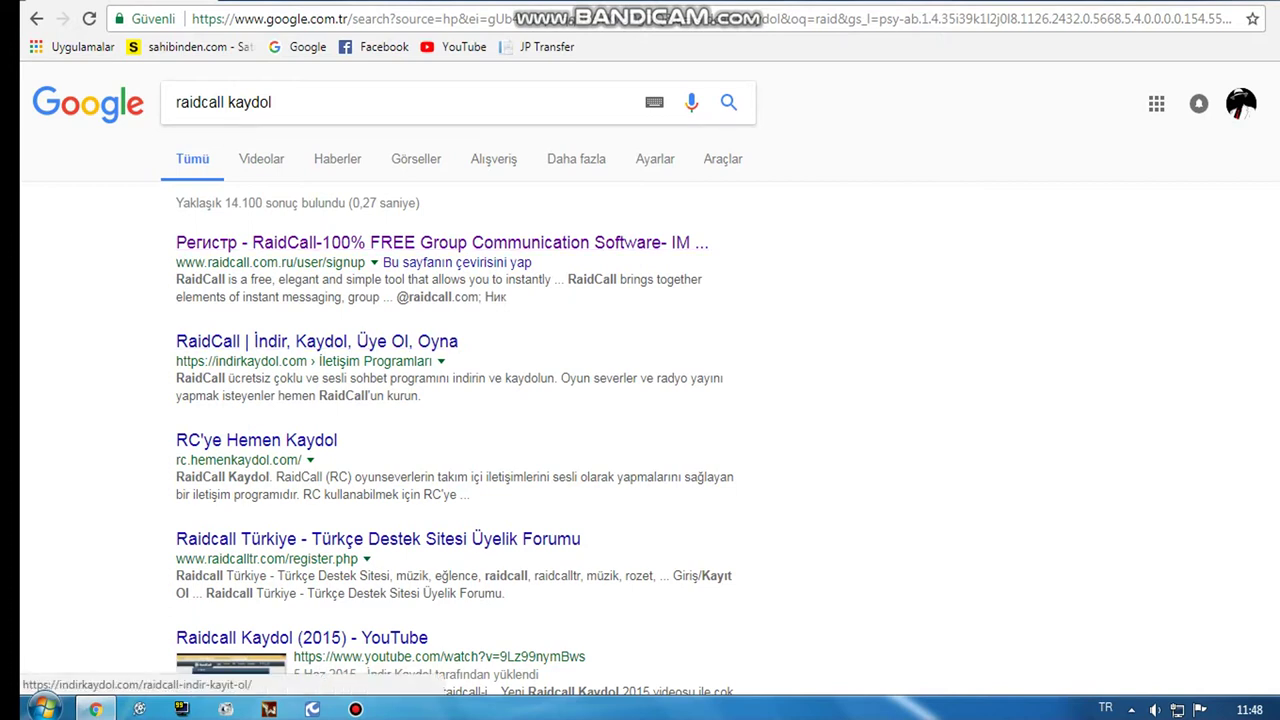
Step: Open the 'Регистр - RaidCall' registration page and have Chrome translate it into Turkish
click(341, 238)
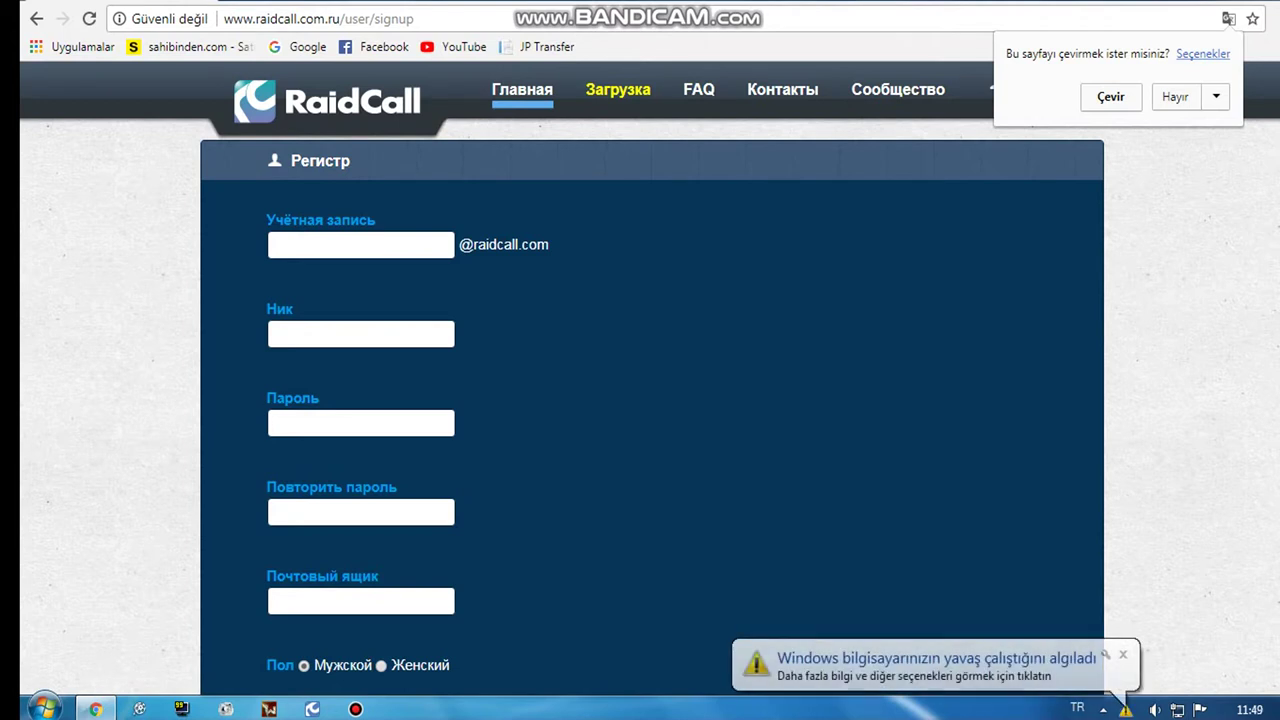
click(1175, 97)
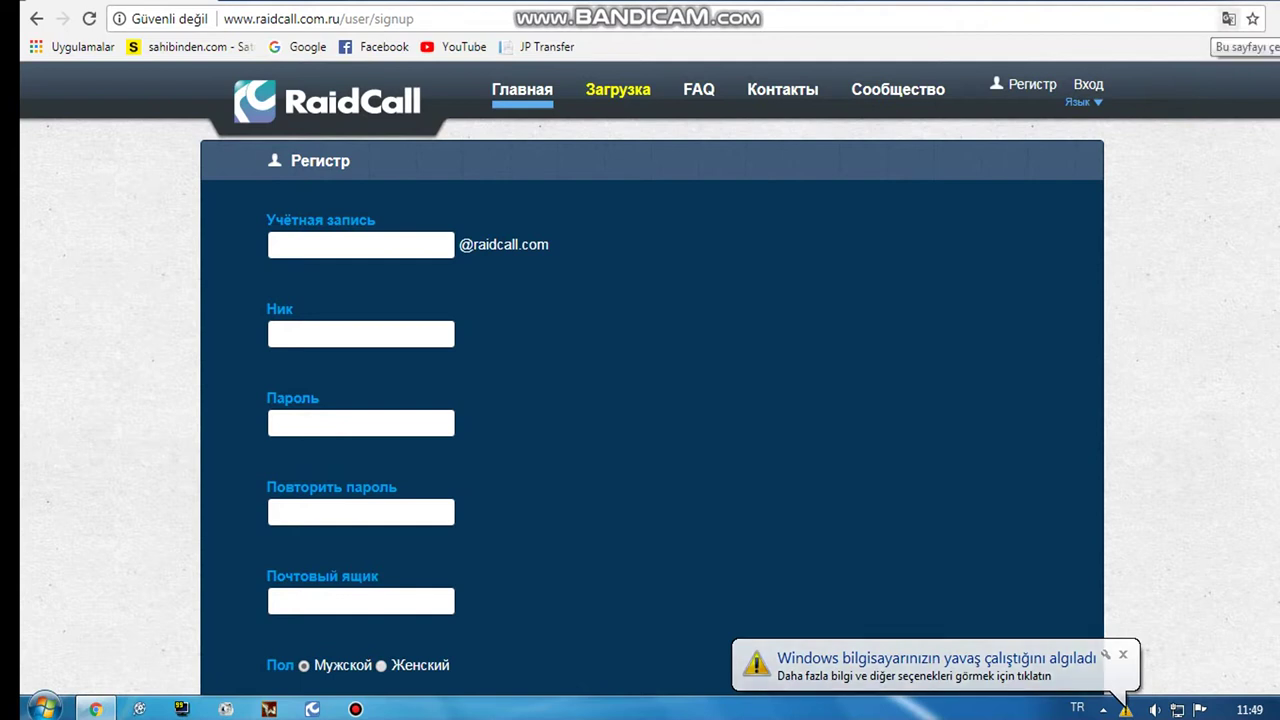
click(1228, 18)
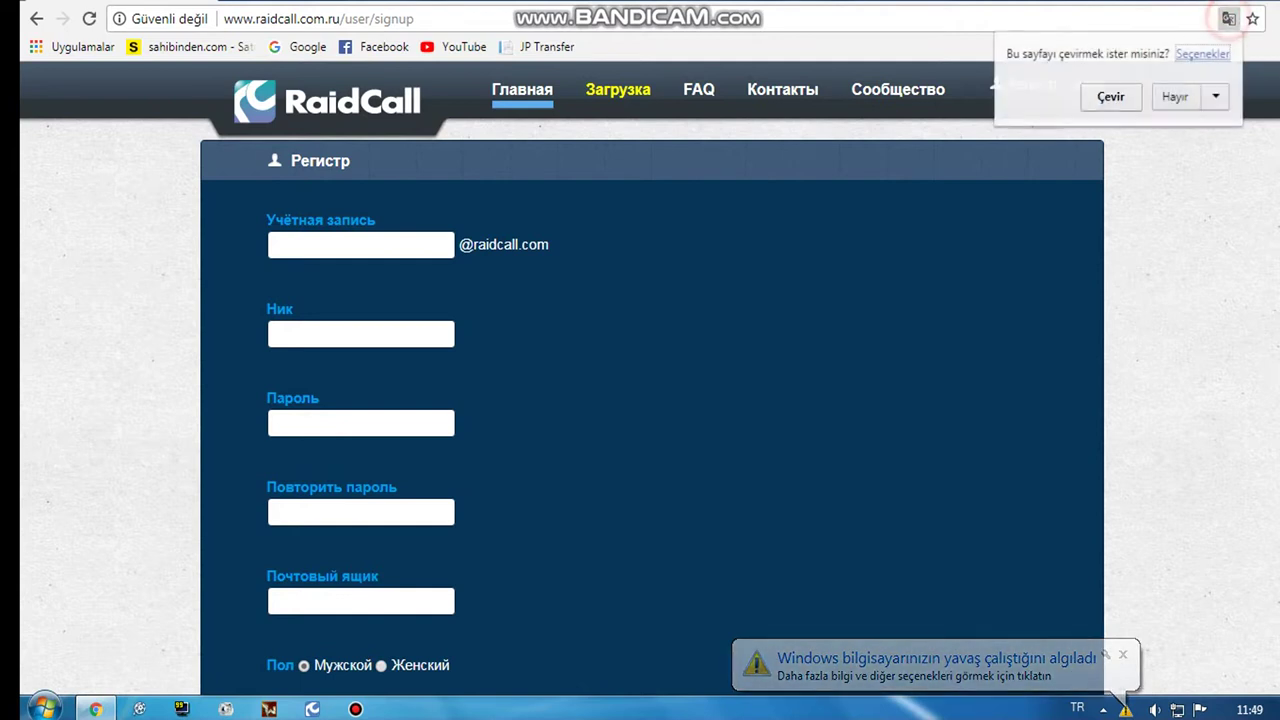
click(1111, 97)
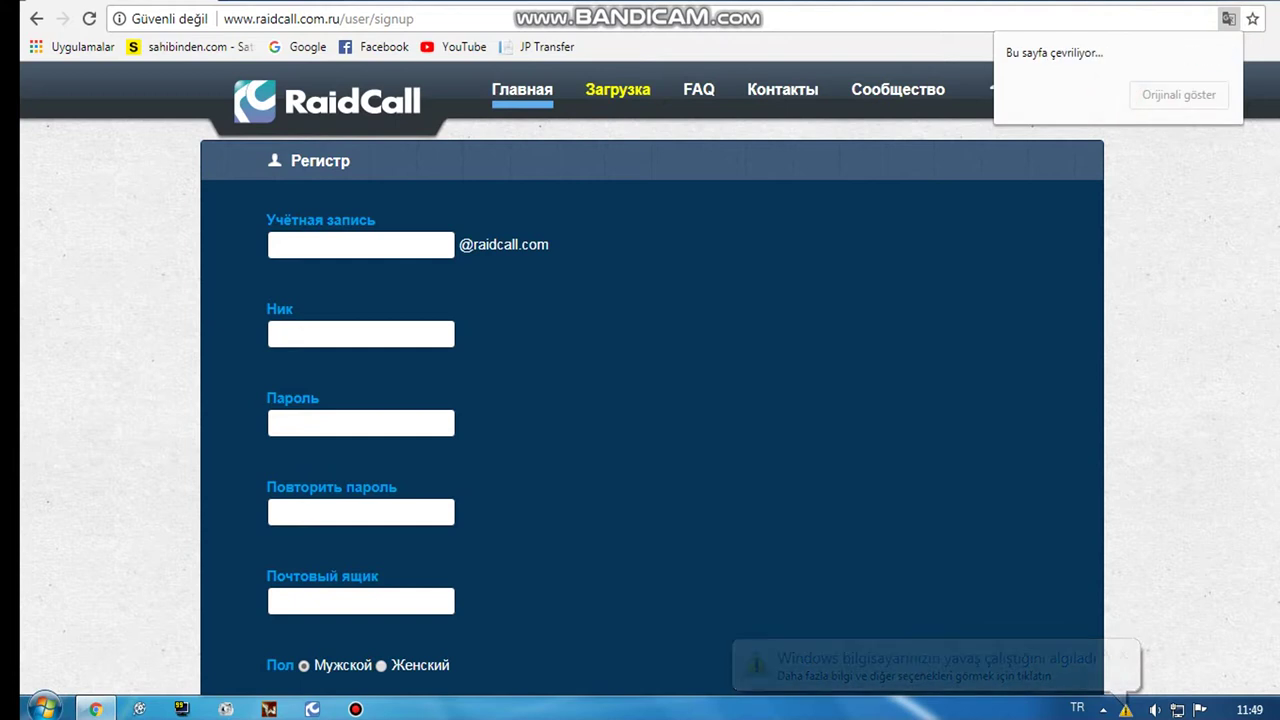
Step: Visit the account name and nickname fields, then scroll the Turkish signup form to the country dropdown
click(300, 245)
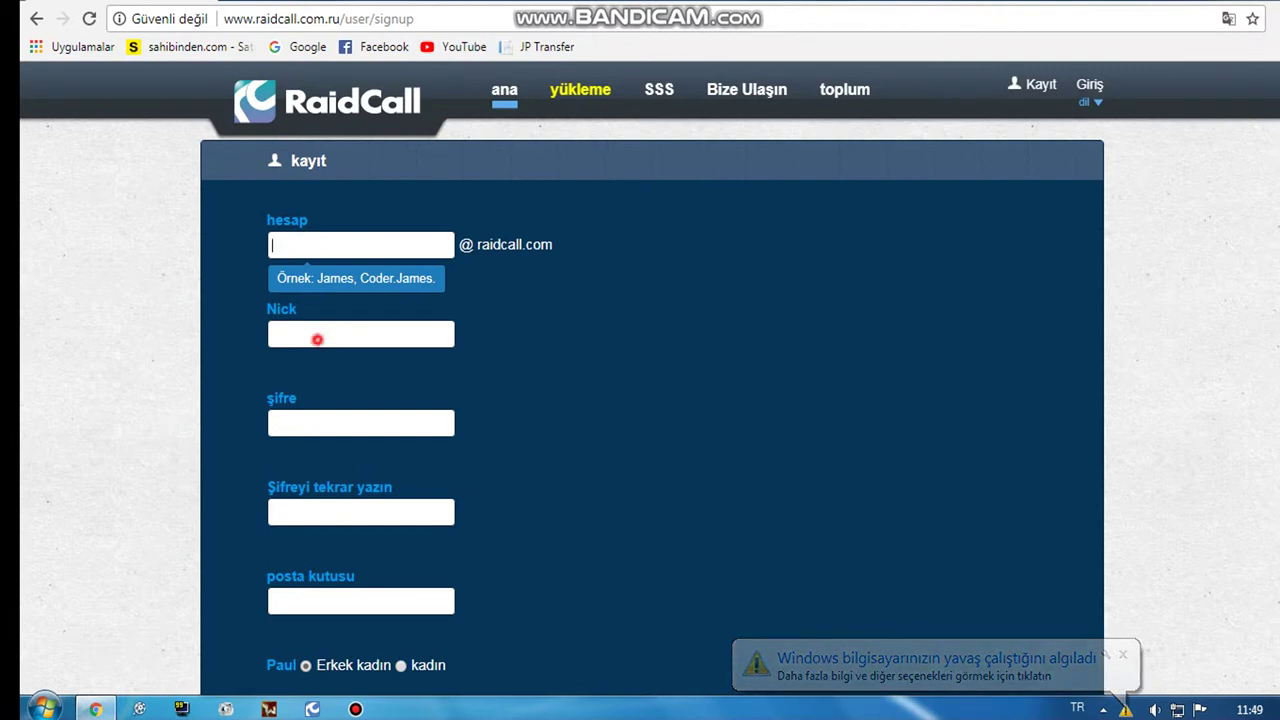
click(317, 339)
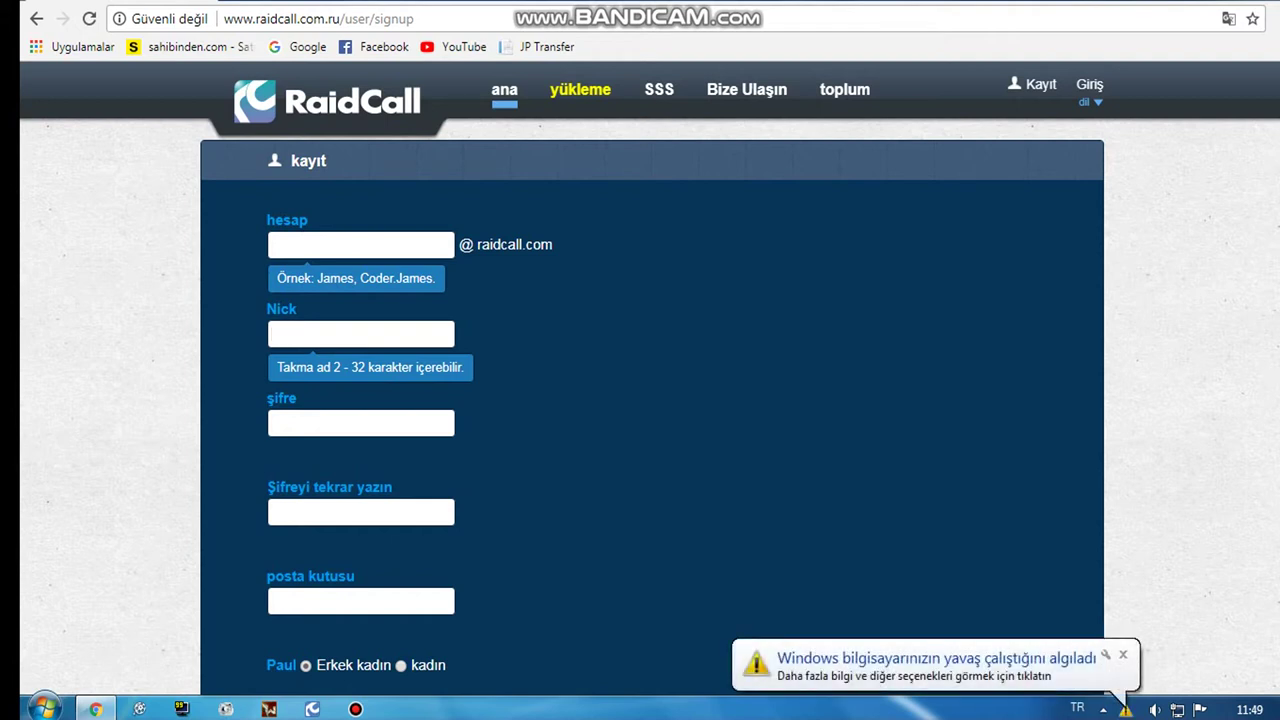
scroll(657, 409, down, 1)
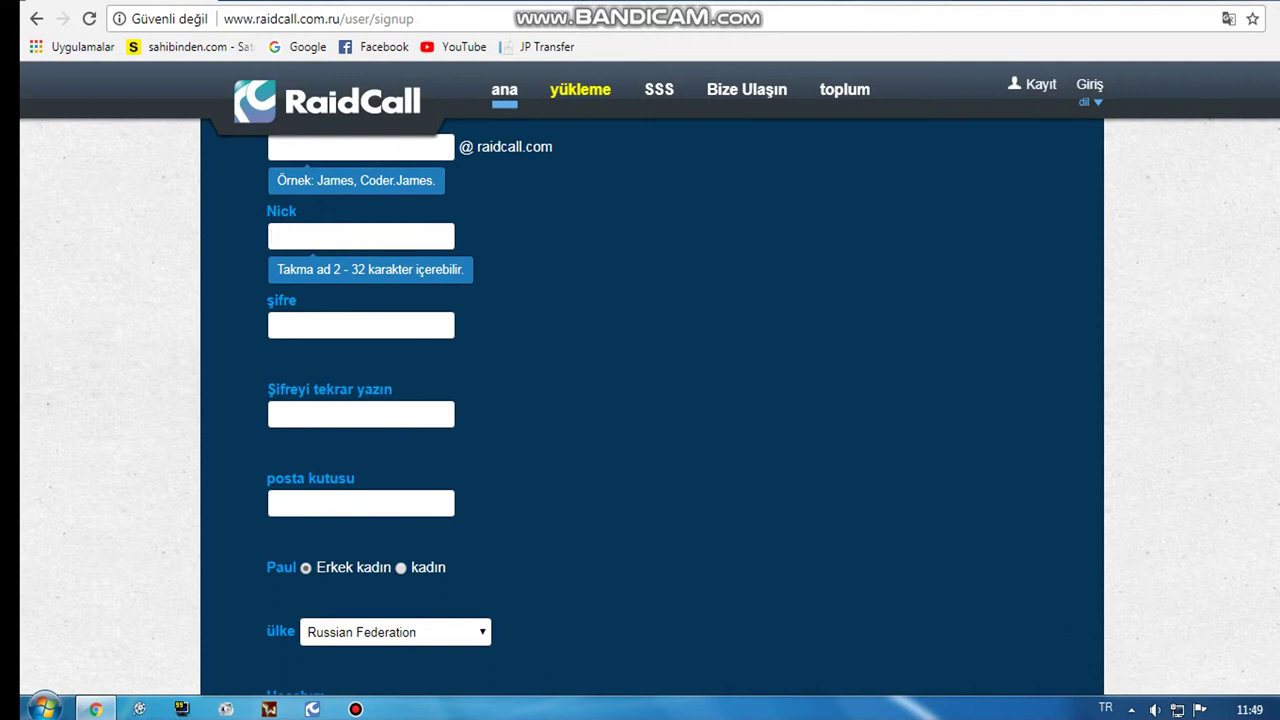
scroll(652, 408, down, 1)
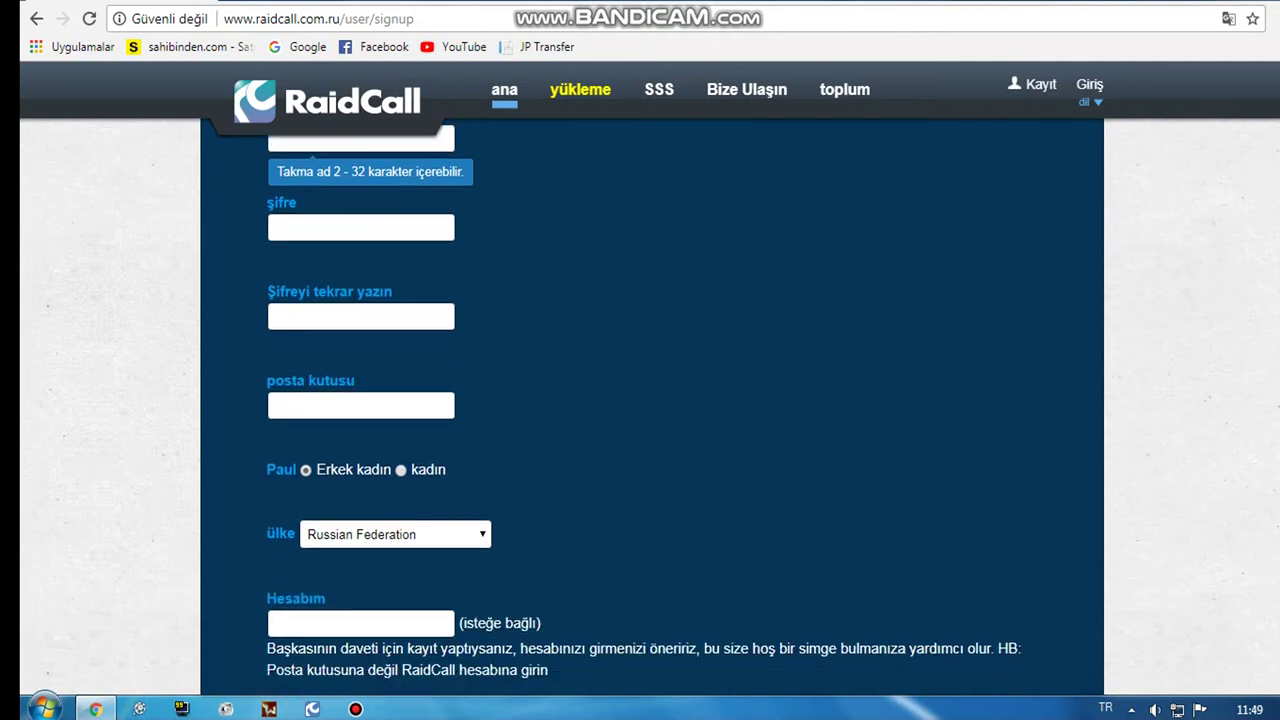
Step: Pick Turkey from the ülke country list, then move to the optional inviter account field
click(438, 534)
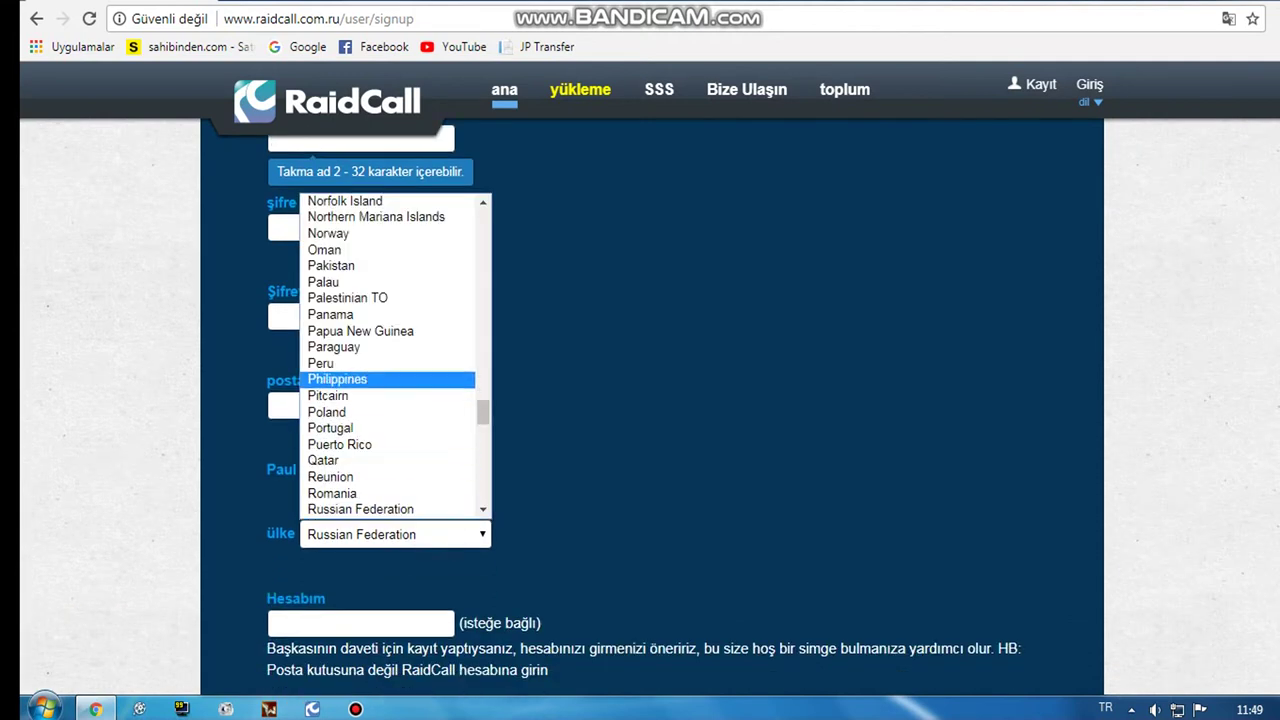
scroll(395, 355, up, 10)
scroll(395, 300, up, 10)
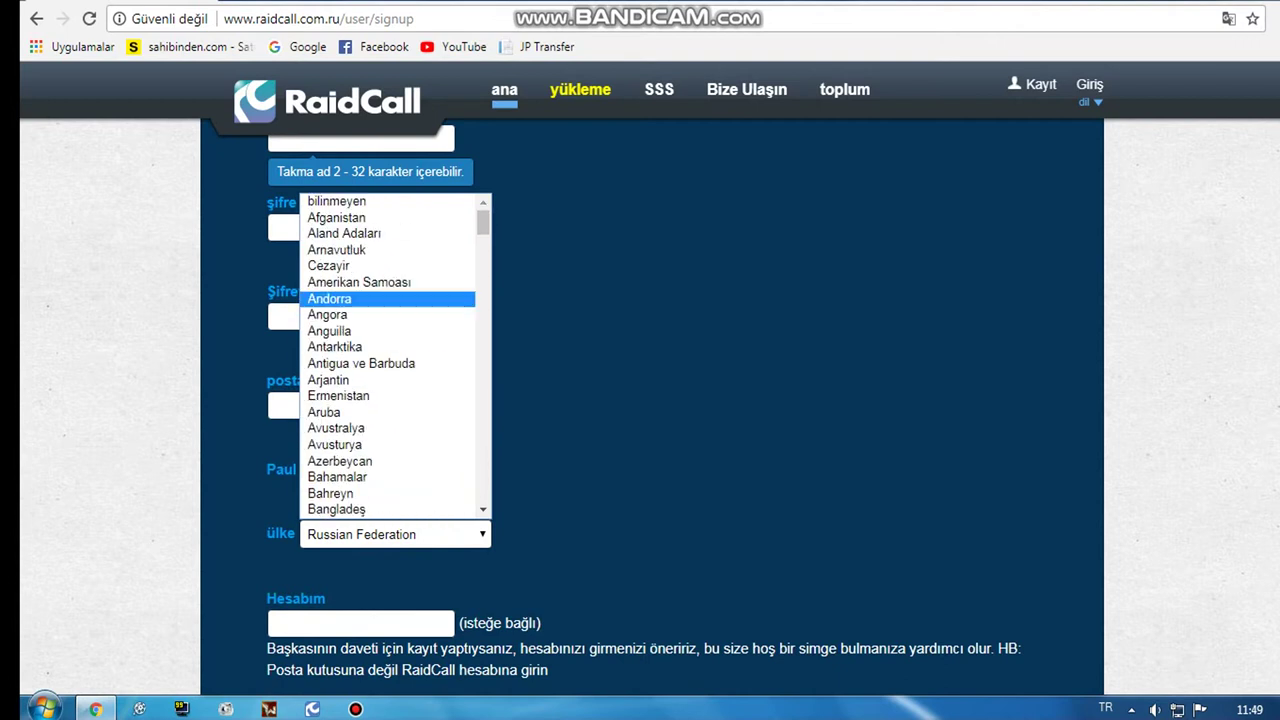
scroll(395, 300, down, 12)
scroll(395, 370, down, 16)
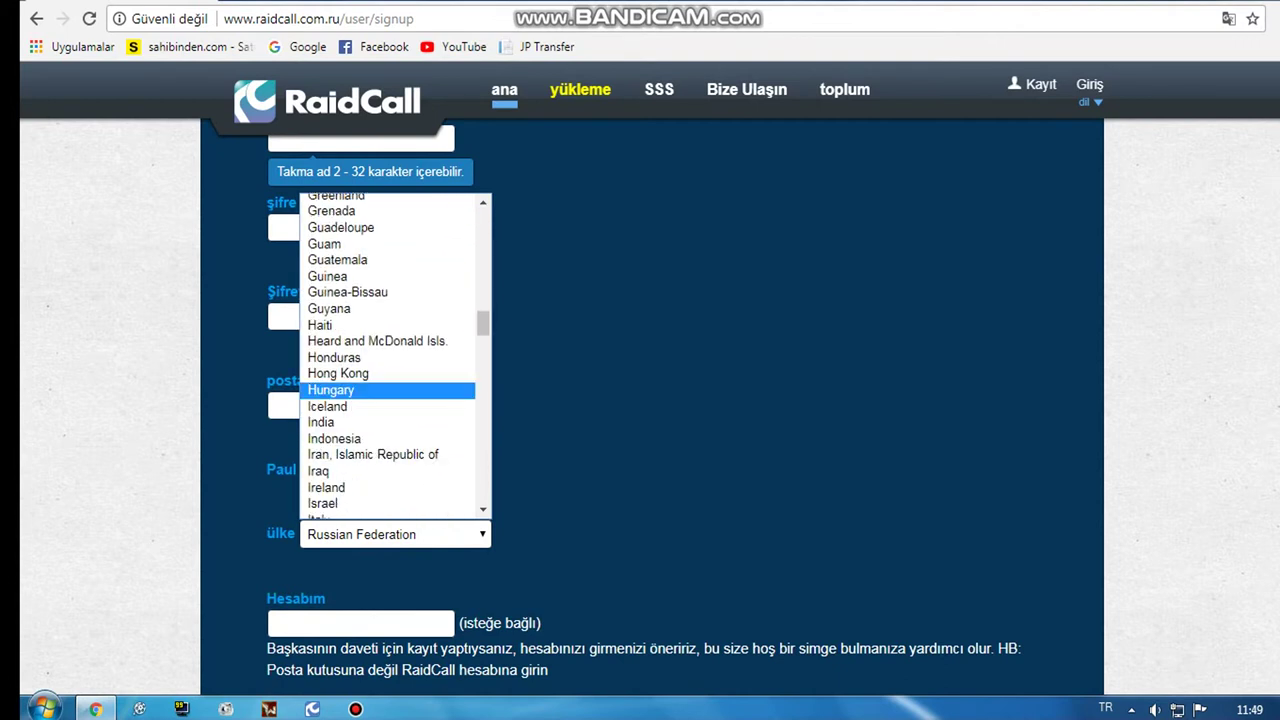
scroll(395, 400, down, 12)
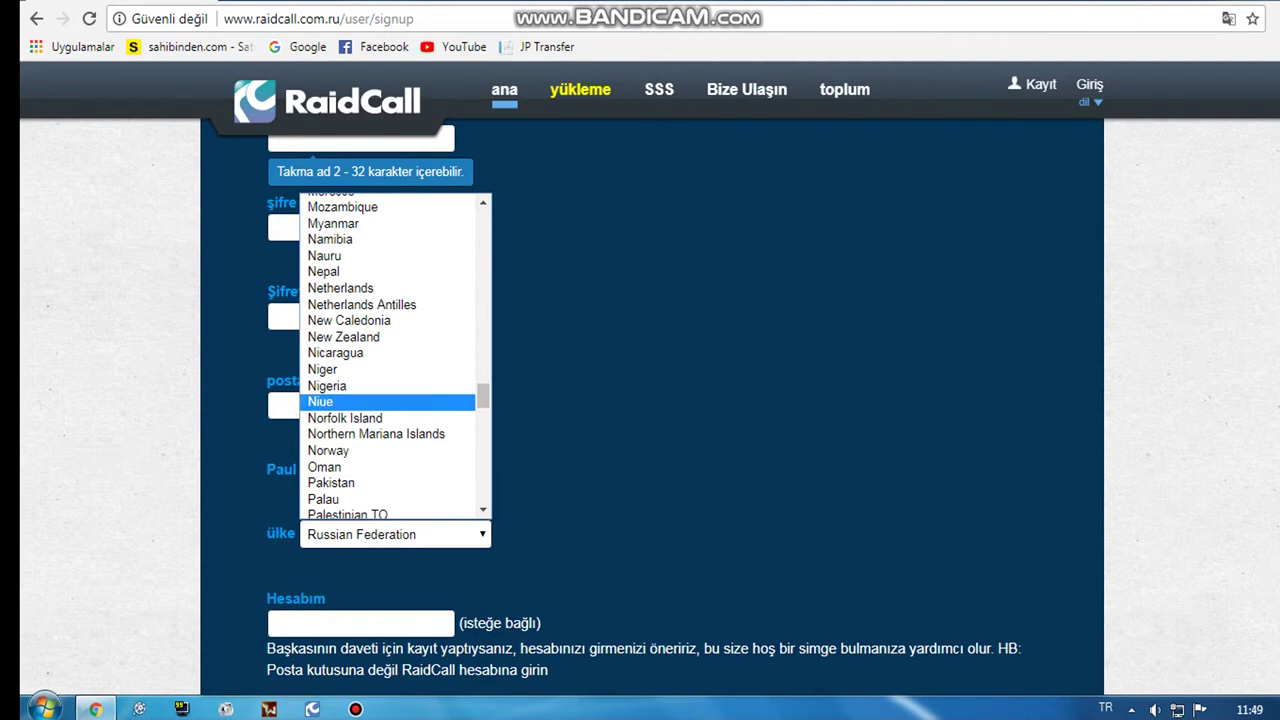
scroll(395, 400, down, 11)
scroll(395, 370, down, 14)
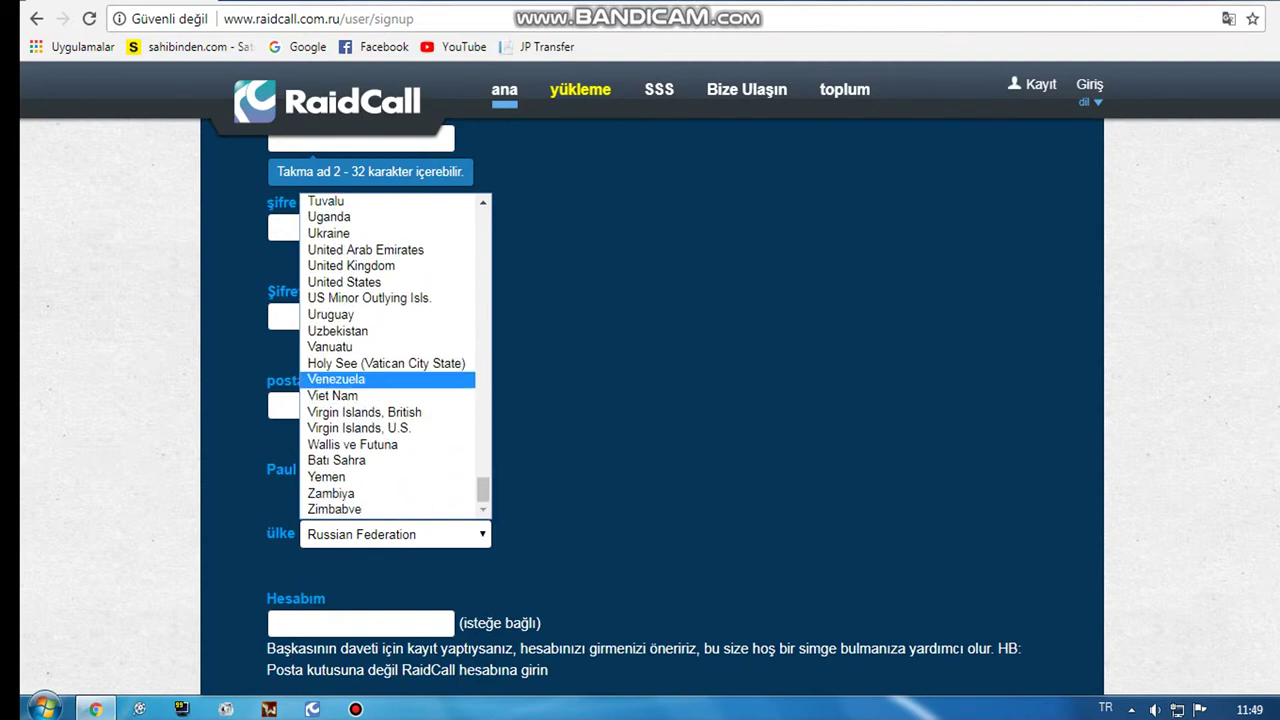
scroll(390, 375, up, 4)
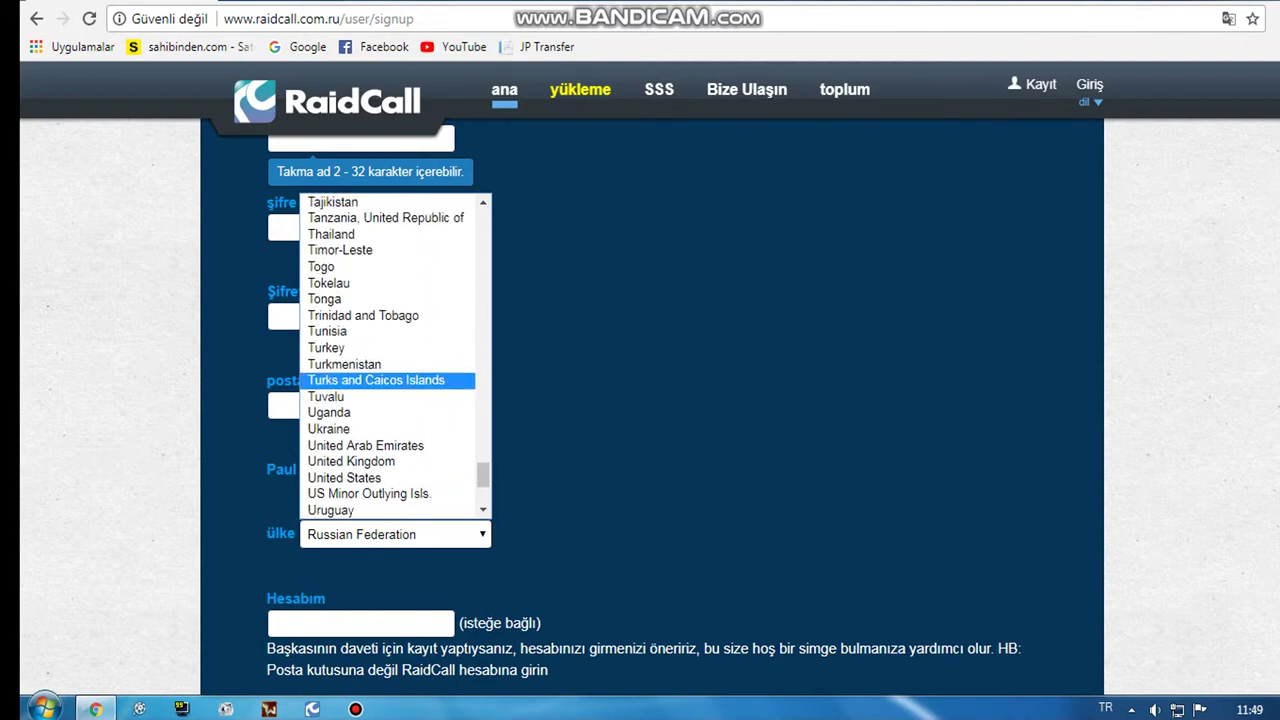
click(387, 347)
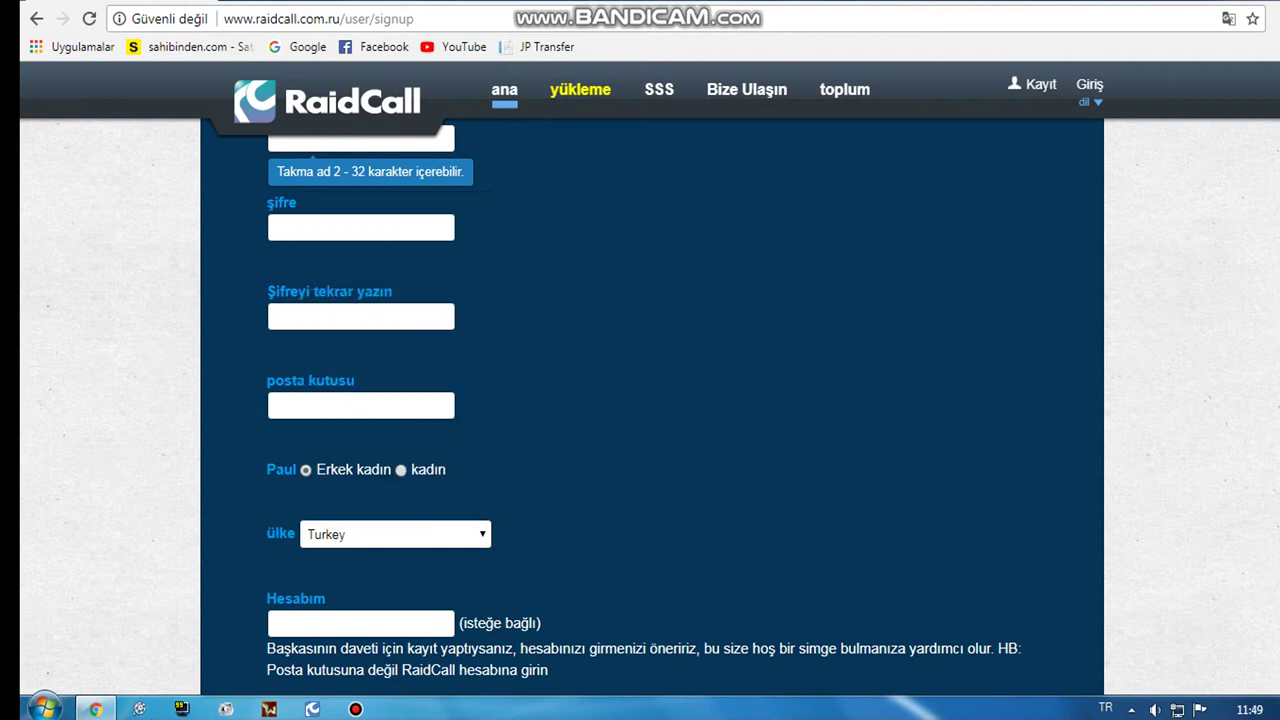
scroll(395, 400, down, 1)
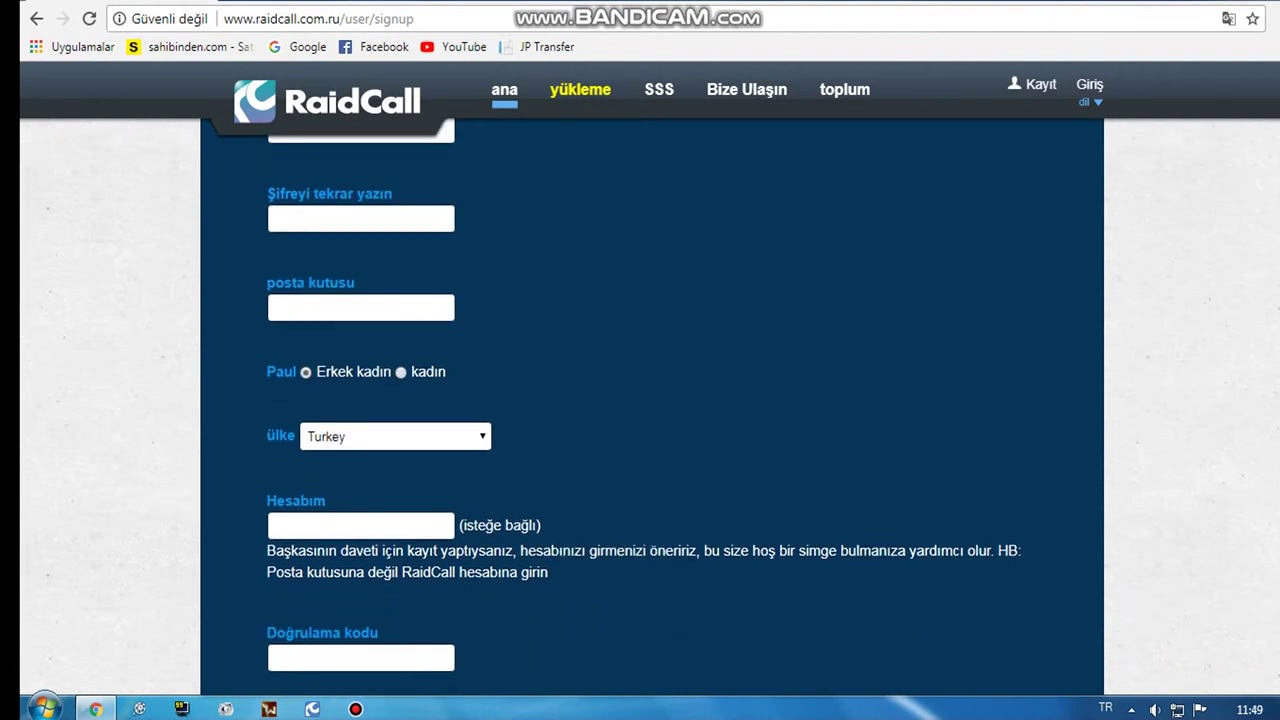
click(329, 524)
scroll(640, 400, down, 2)
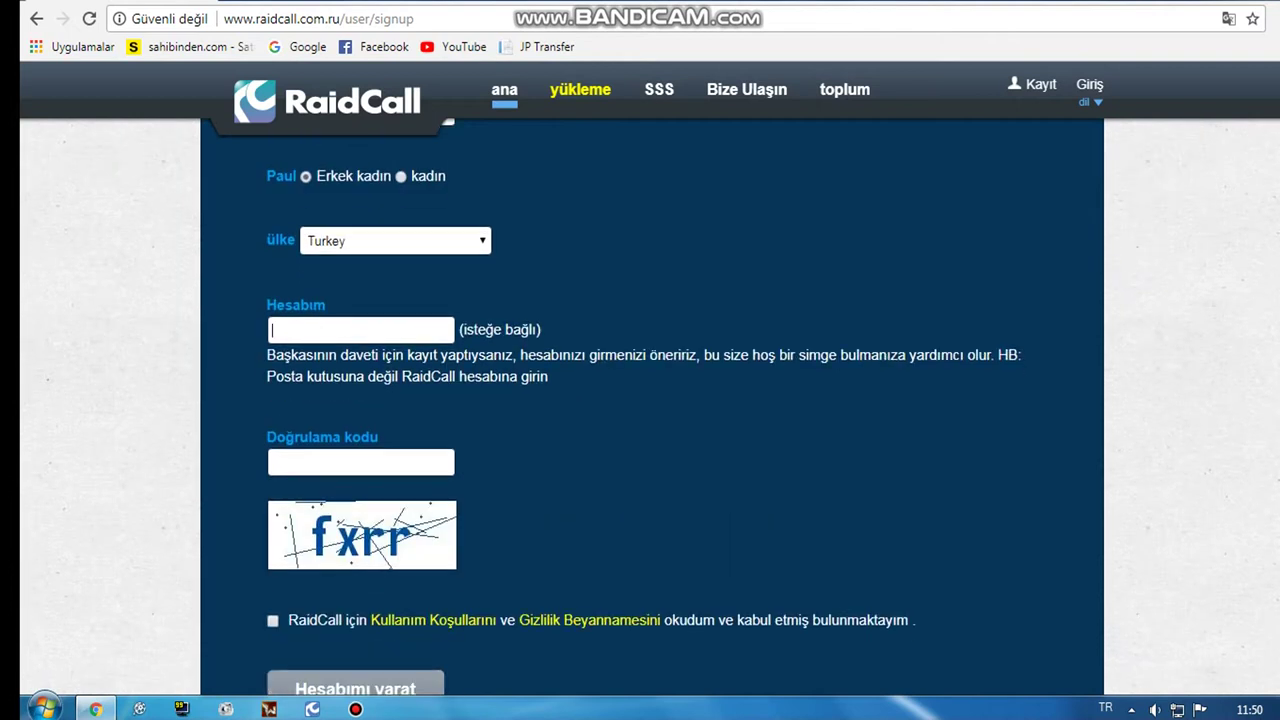
Step: Enter the captcha text in the Doğrulama kodu field
click(316, 461)
text(fxrr)
scroll(640, 400, down, 1)
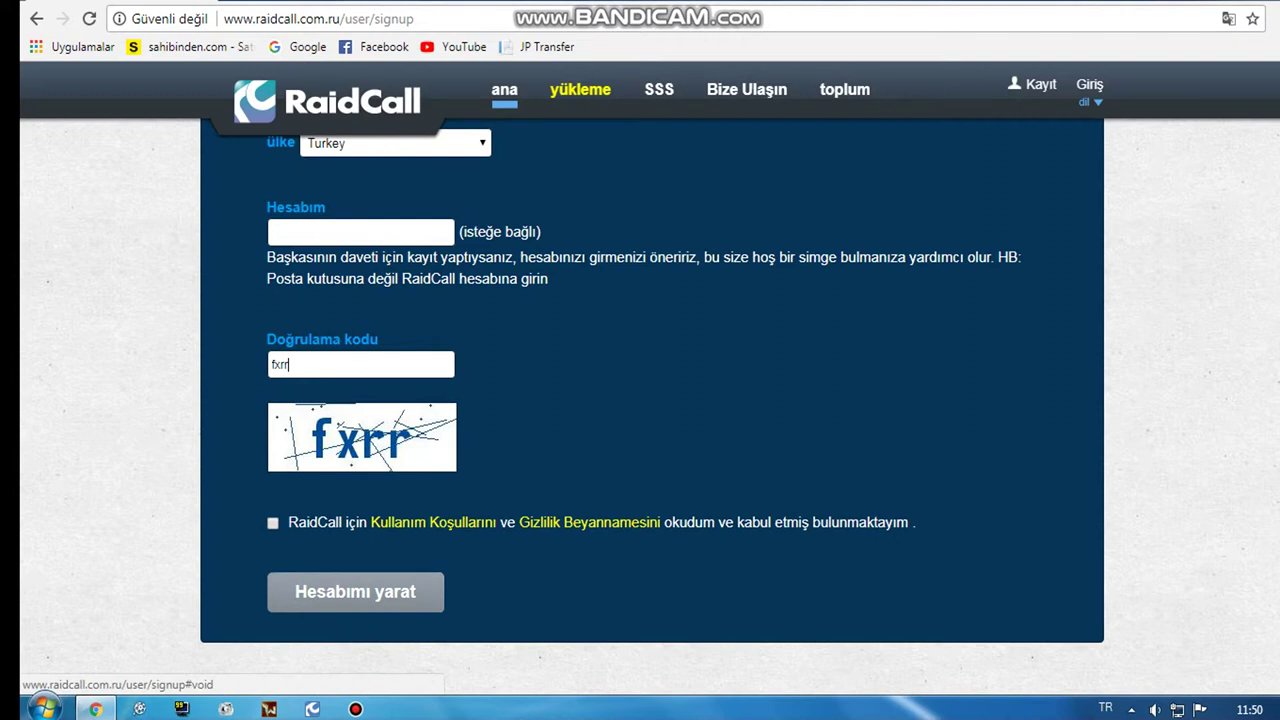
Step: Scroll back to the top and type the desired account name into the hesap field
scroll(650, 400, up, 6)
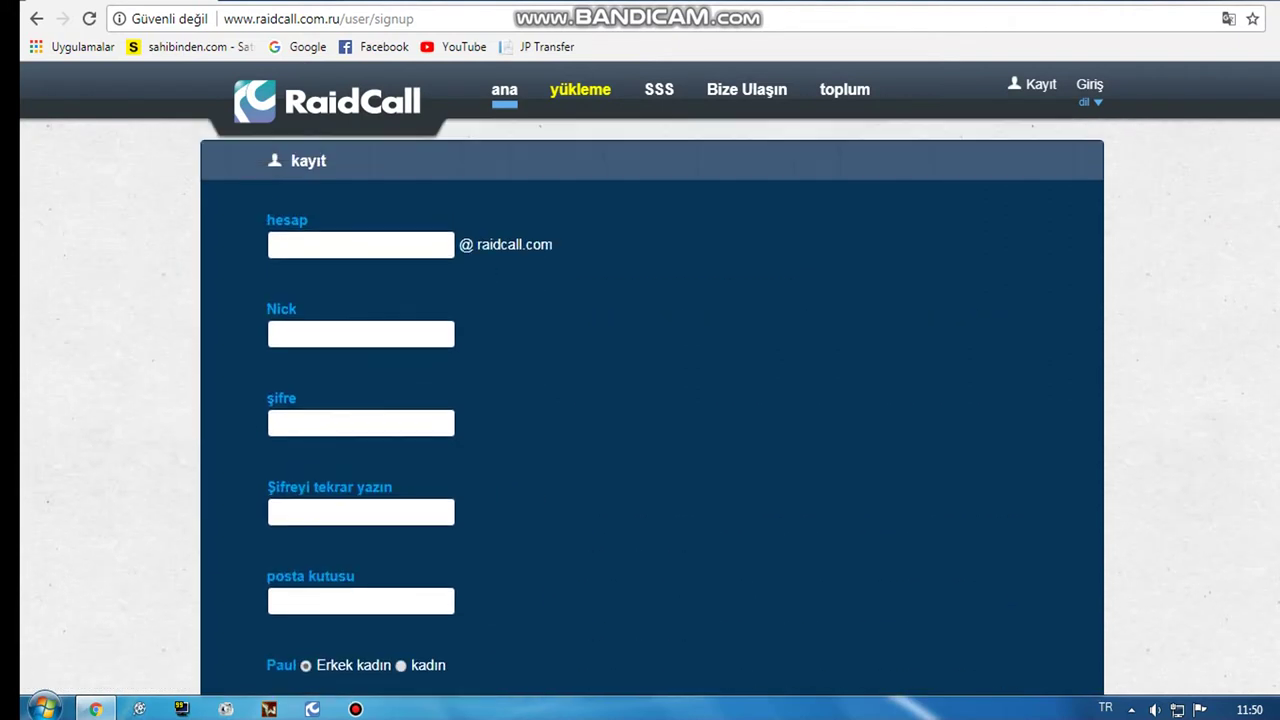
click(331, 245)
Step: Enter the nickname in the Nick field, correcting a mistyped last letter
click(361, 338)
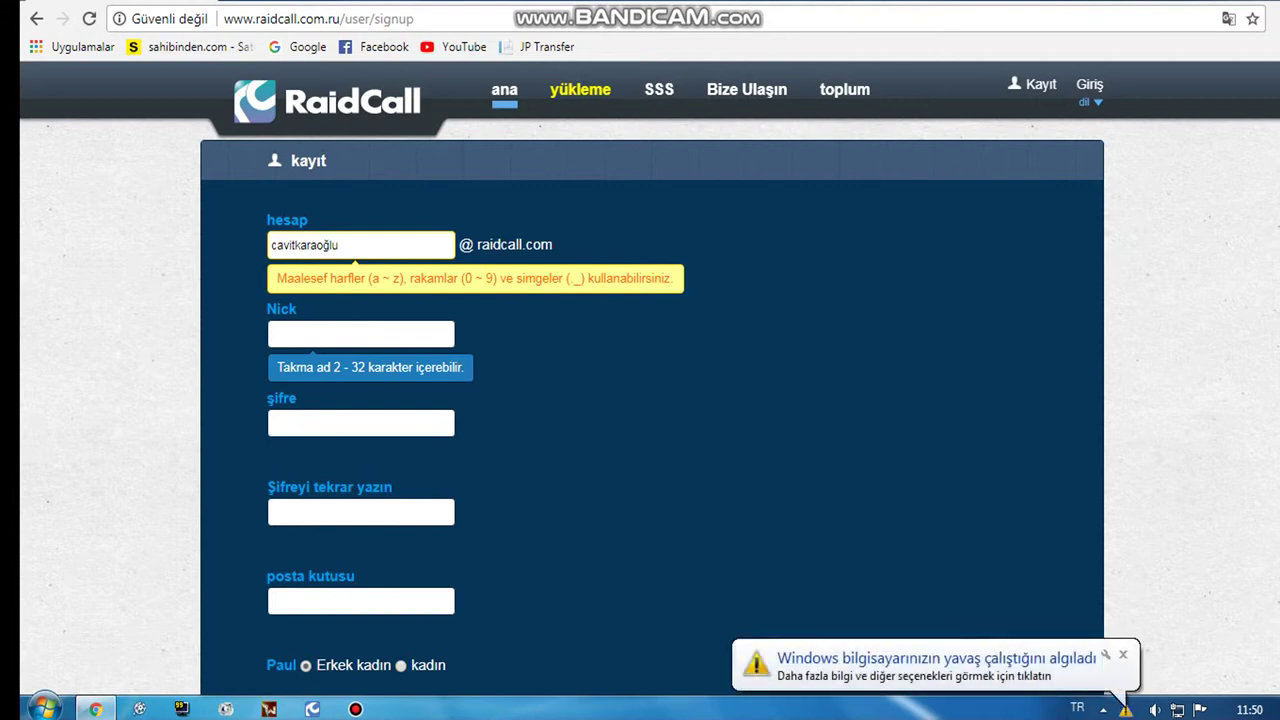
click(338, 336)
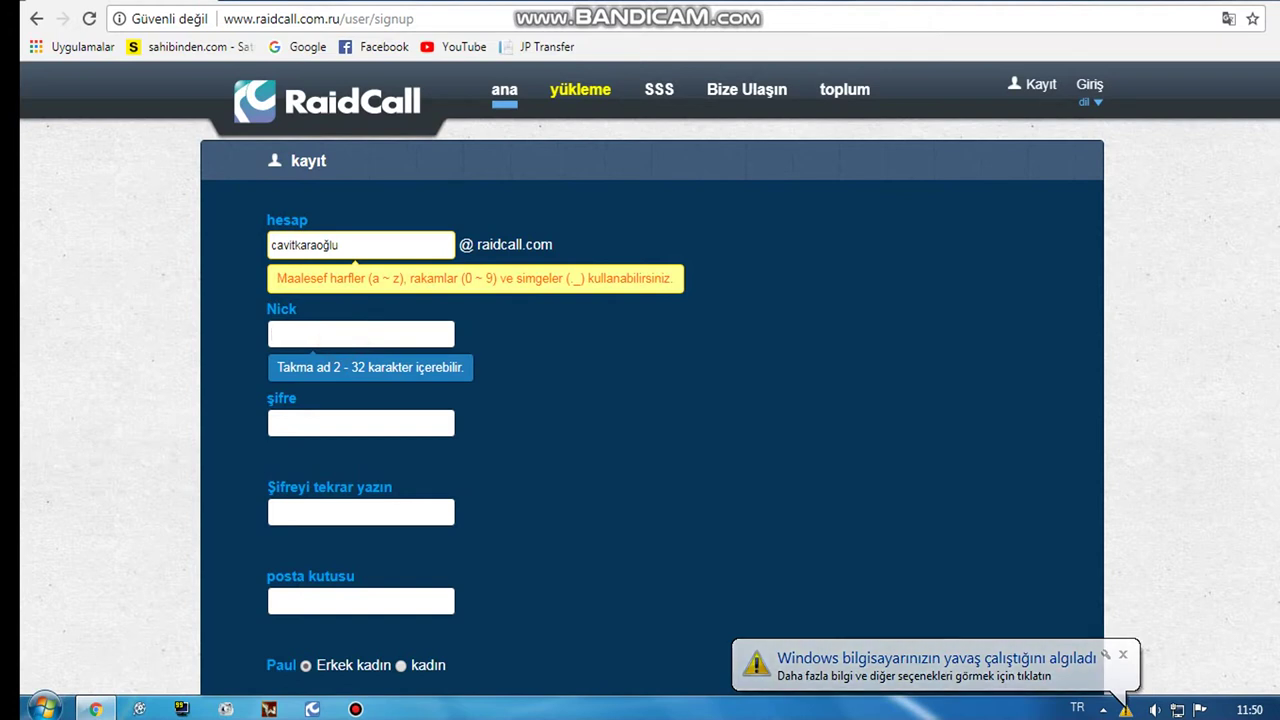
text(ca)
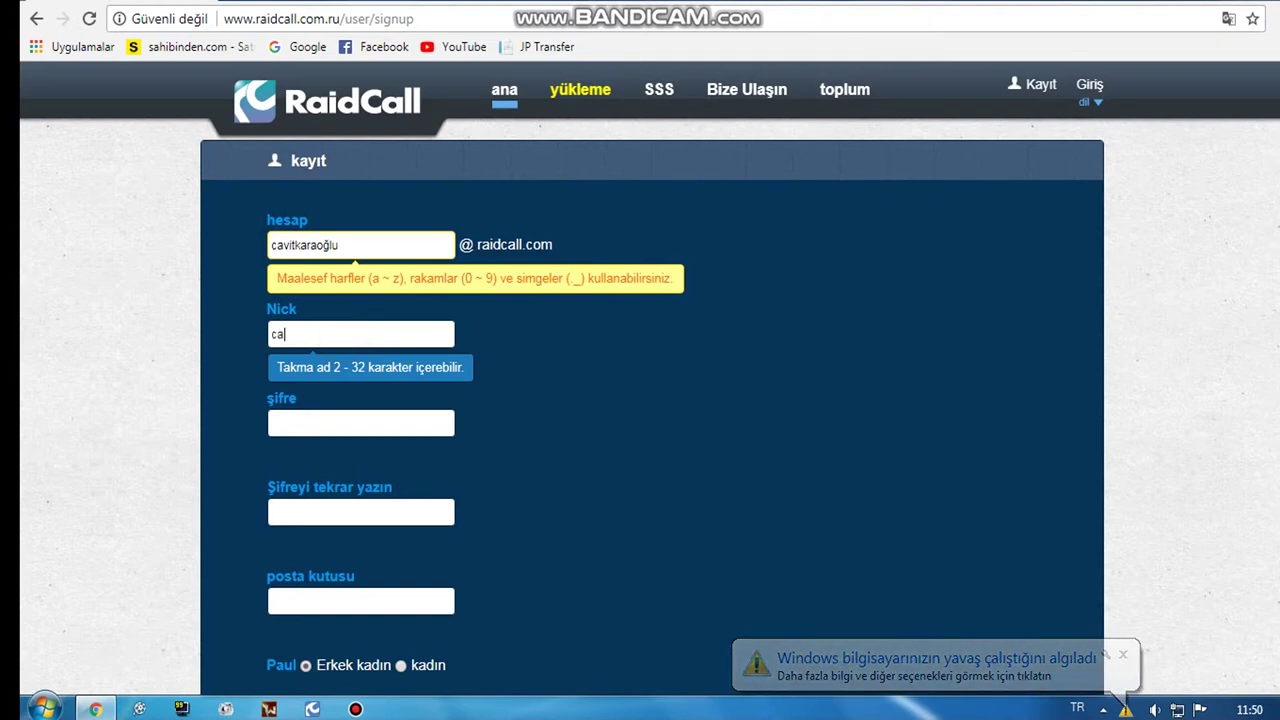
text(vik)
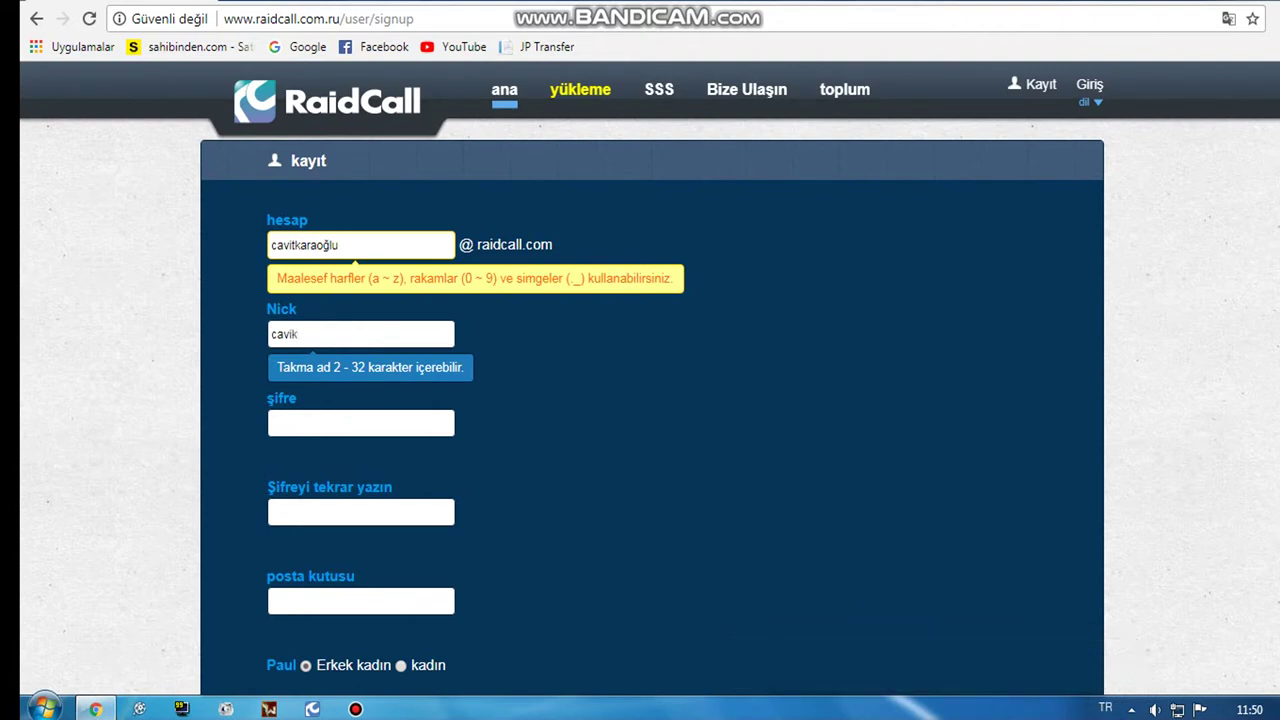
key(BackSpace)
text(t)
click(360, 423)
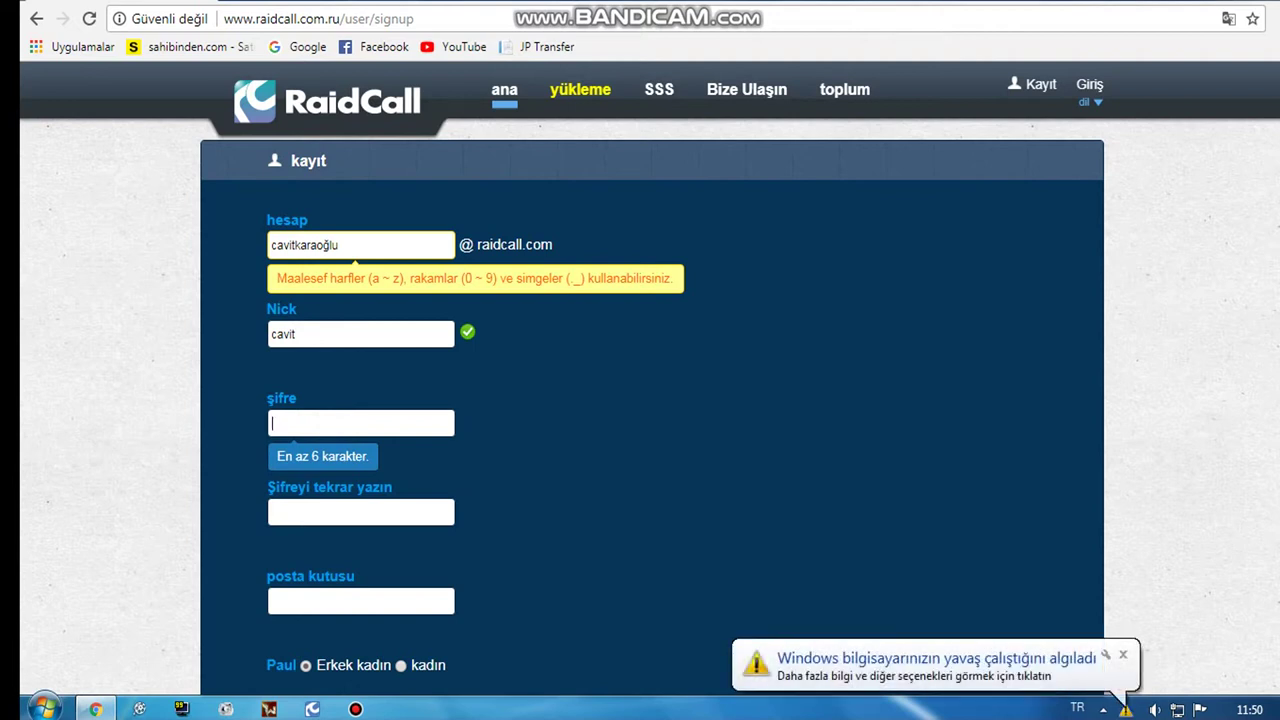
Step: Clear the rejected account name from the hesap field
click(364, 246)
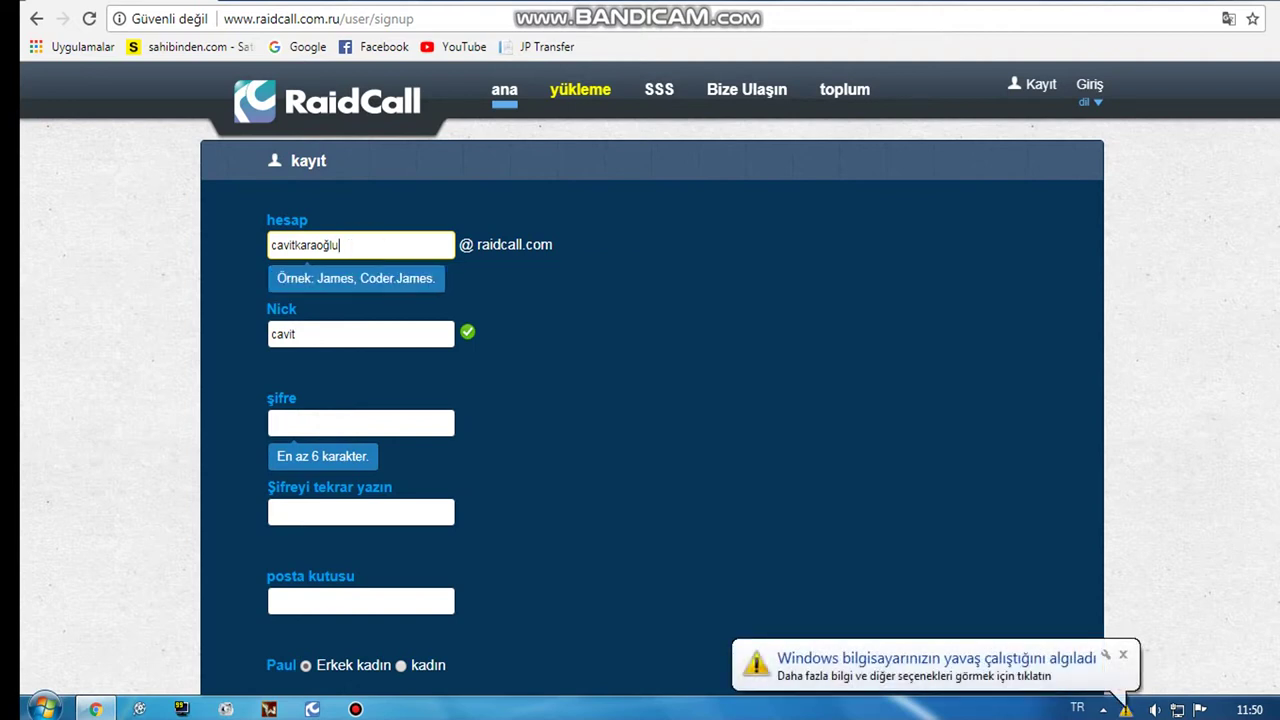
text(@)
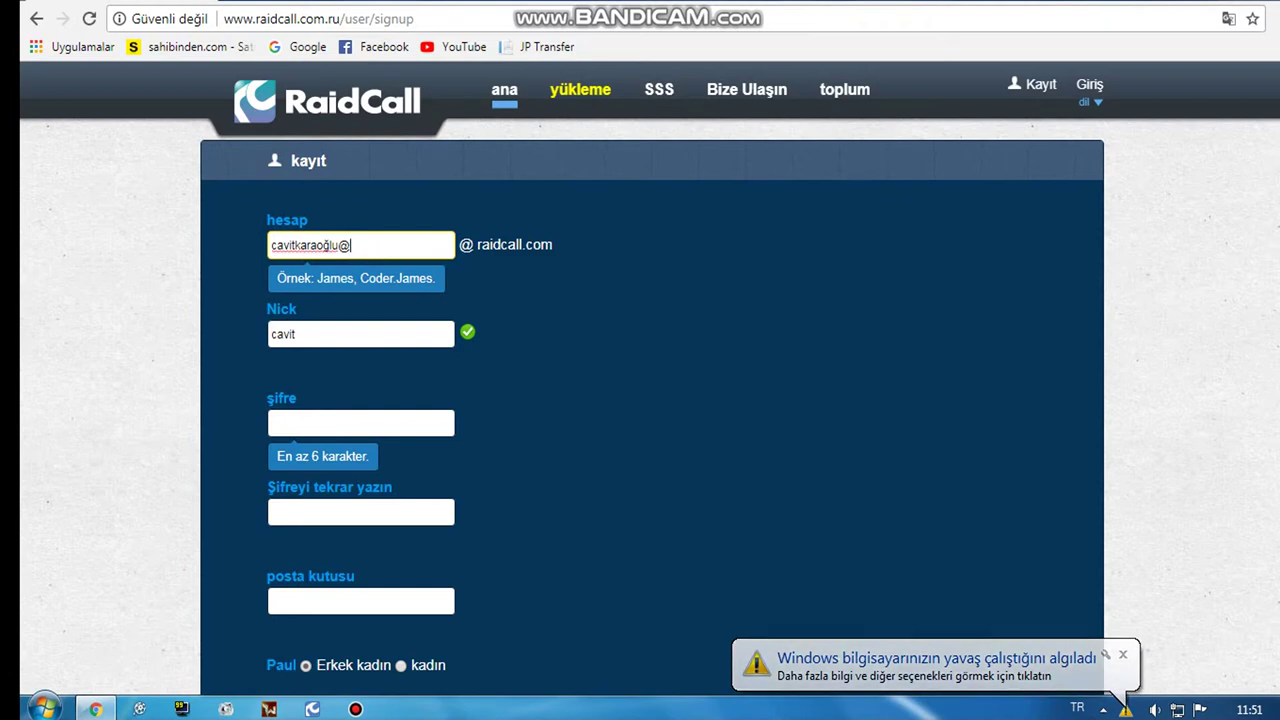
click(362, 423)
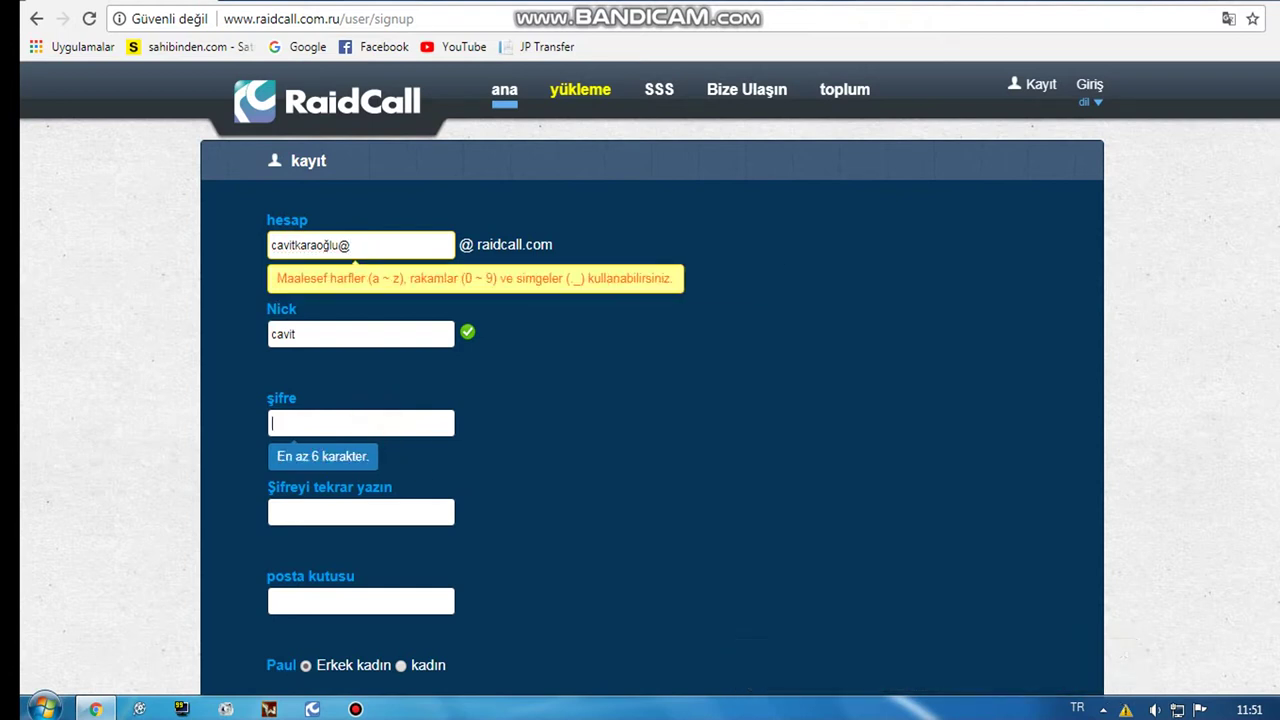
click(386, 246)
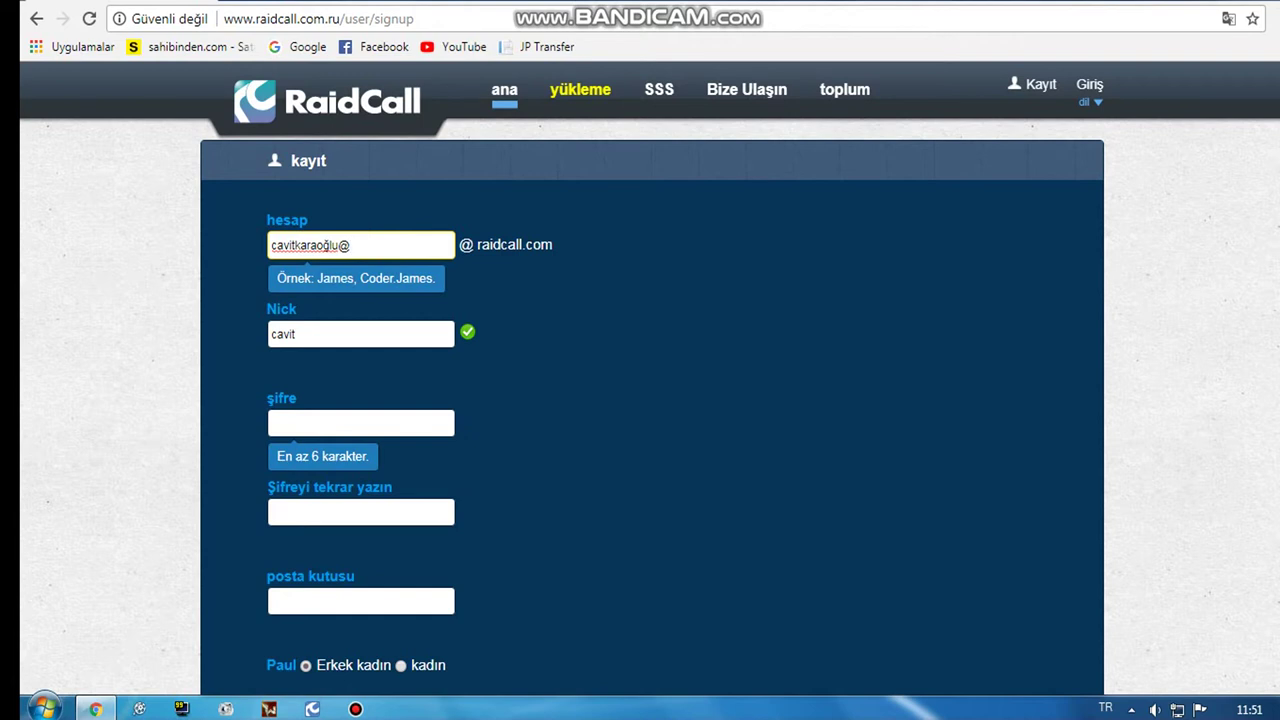
click(366, 246)
key(BackSpace)
key(BackSpace)
key(BackSpace)
key(BackSpace)
key(BackSpace)
key(BackSpace)
key(BackSpace)
key(BackSpace)
key(BackSpace)
key(BackSpace)
key(BackSpace)
key(BackSpace)
key(BackSpace)
key(BackSpace)
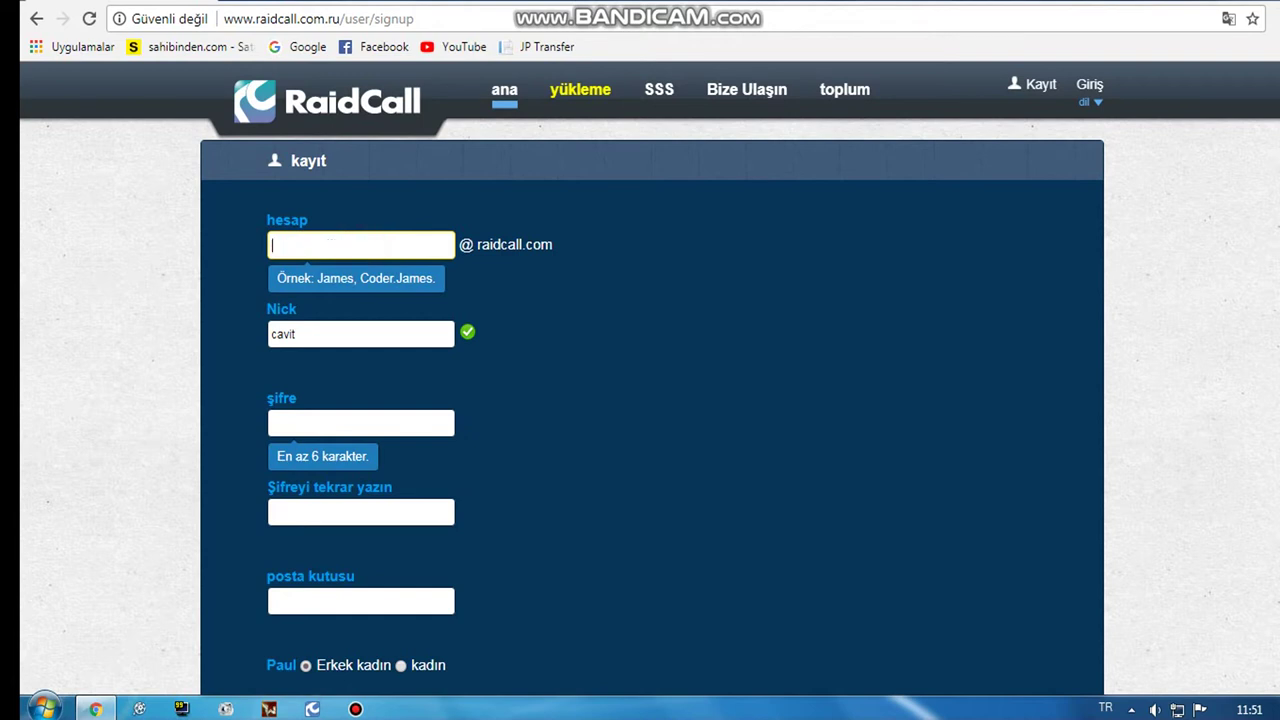
Step: Re-enter a new account name in hesap and type the password in şifre
click(366, 423)
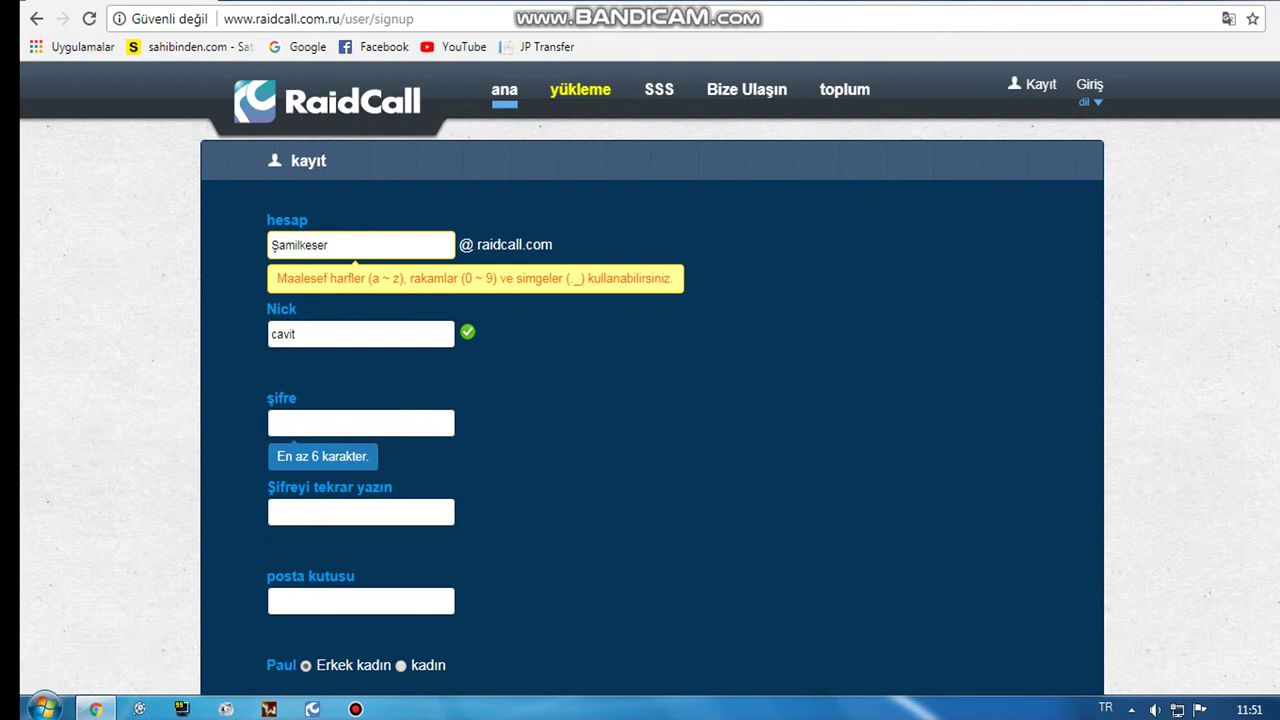
text(******)
Step: Fill in the repeated password, then look over the mailbox field and the rest of the form
click(308, 517)
text(******)
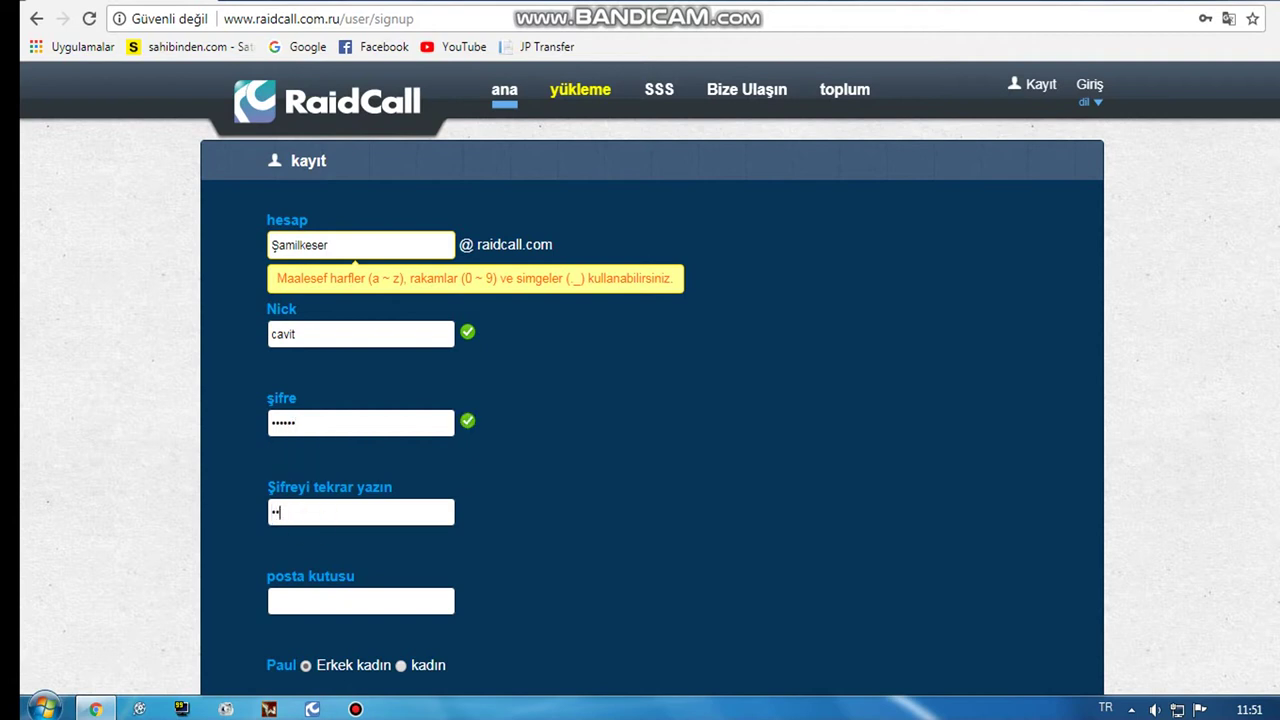
scroll(640, 400, down, 2)
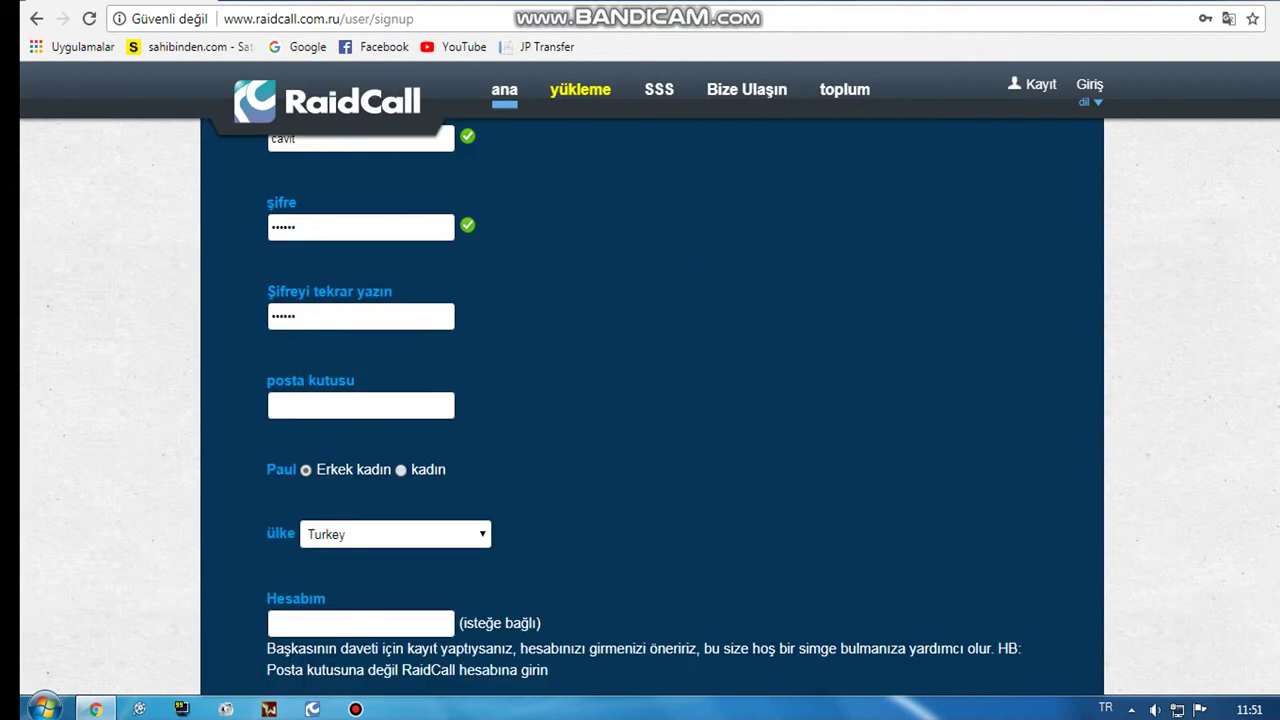
click(327, 405)
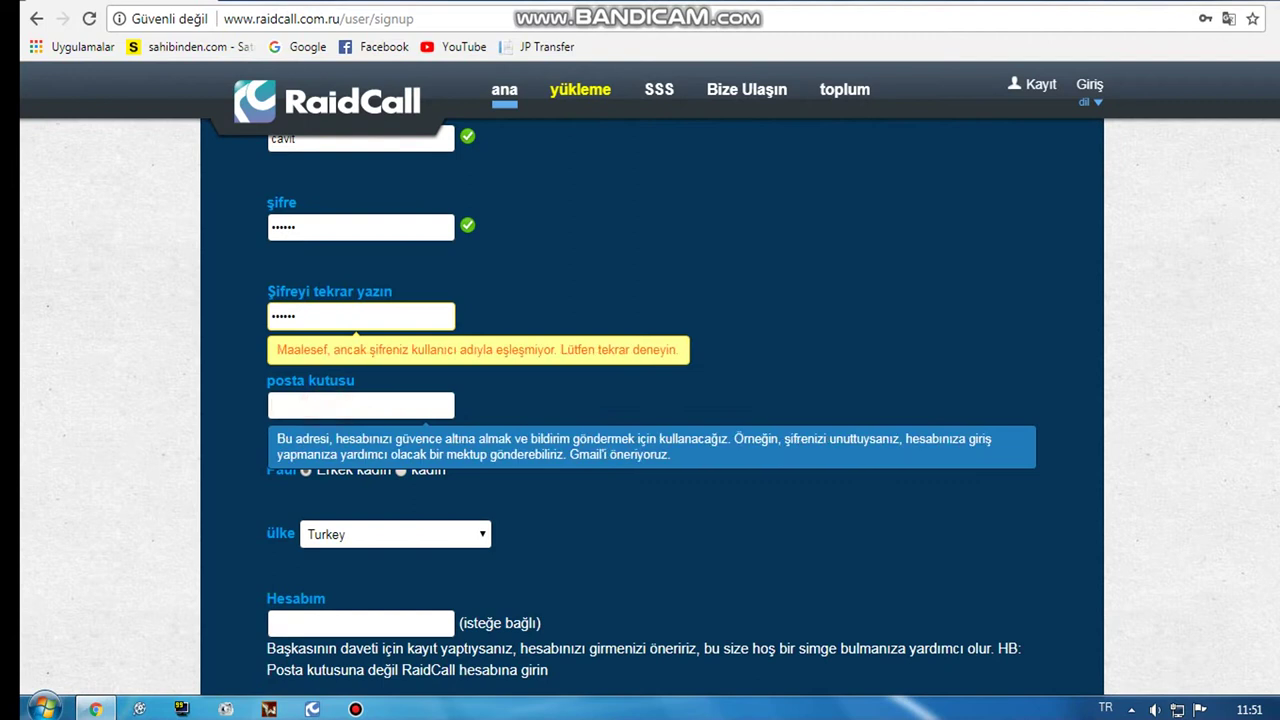
scroll(640, 400, down, 1)
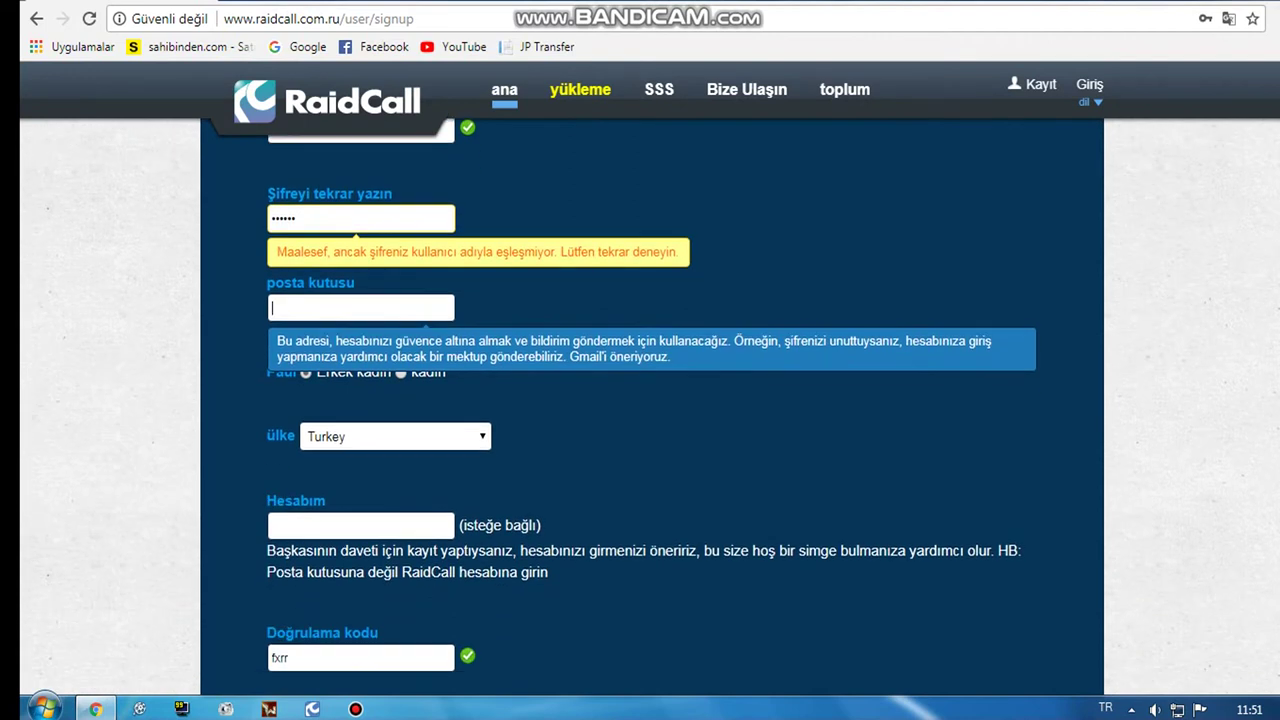
scroll(640, 400, down, 2)
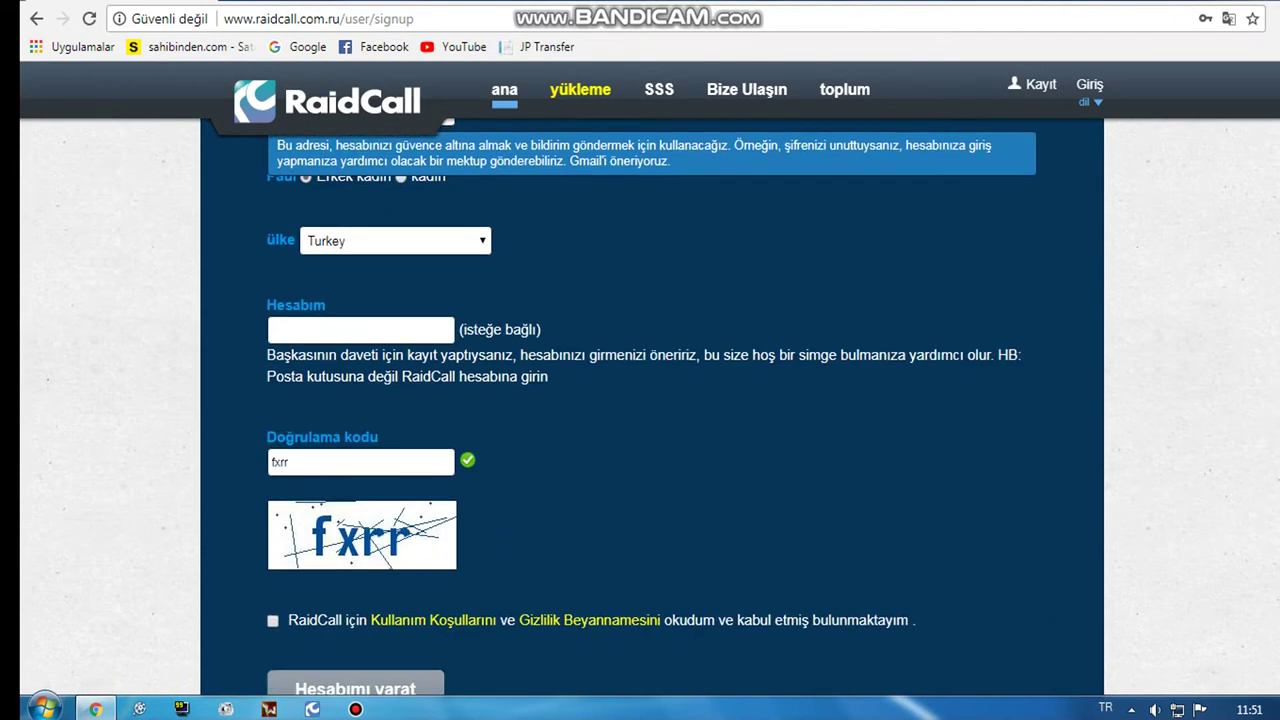
scroll(640, 400, up, 5)
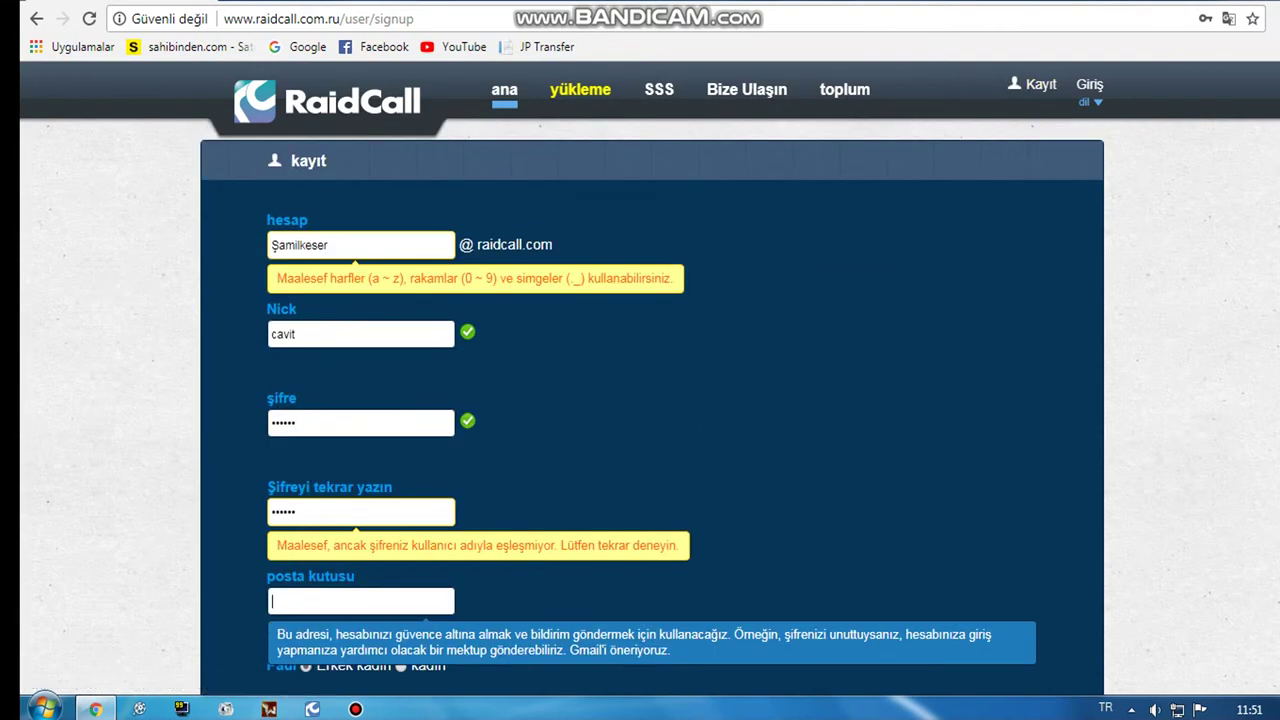
scroll(640, 400, down, 6)
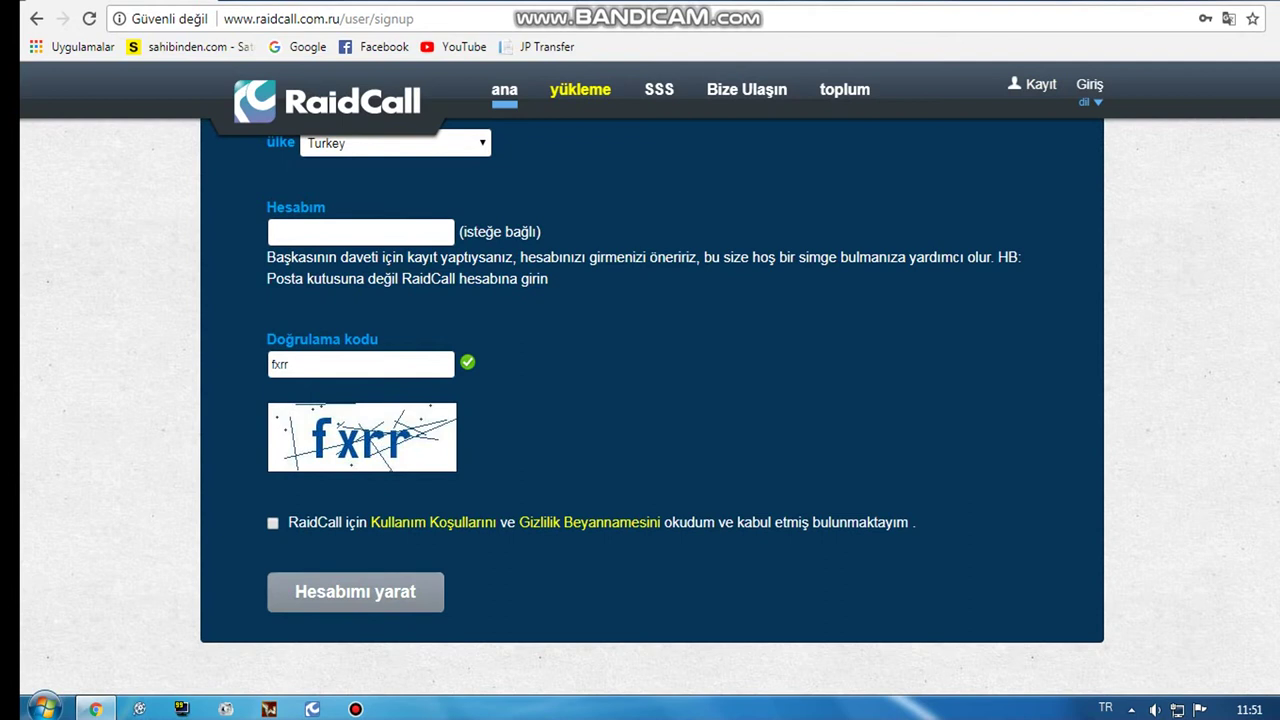
scroll(640, 400, up, 5)
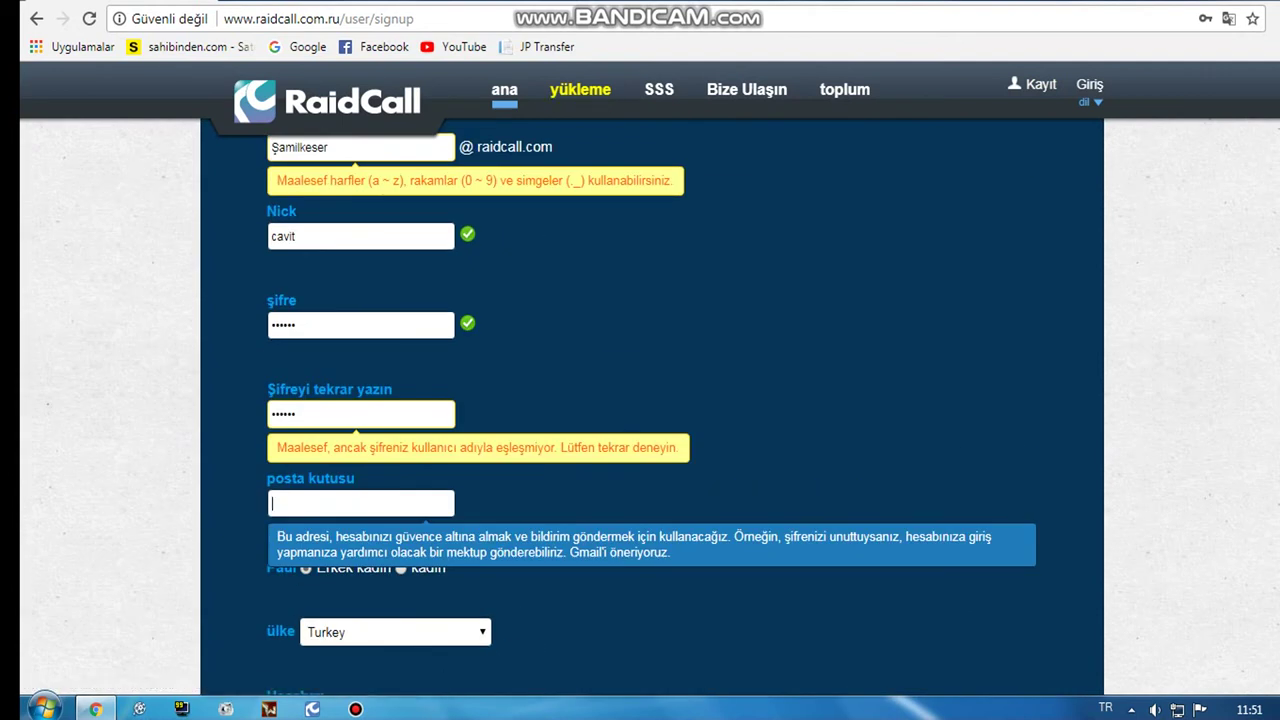
scroll(640, 400, up, 1)
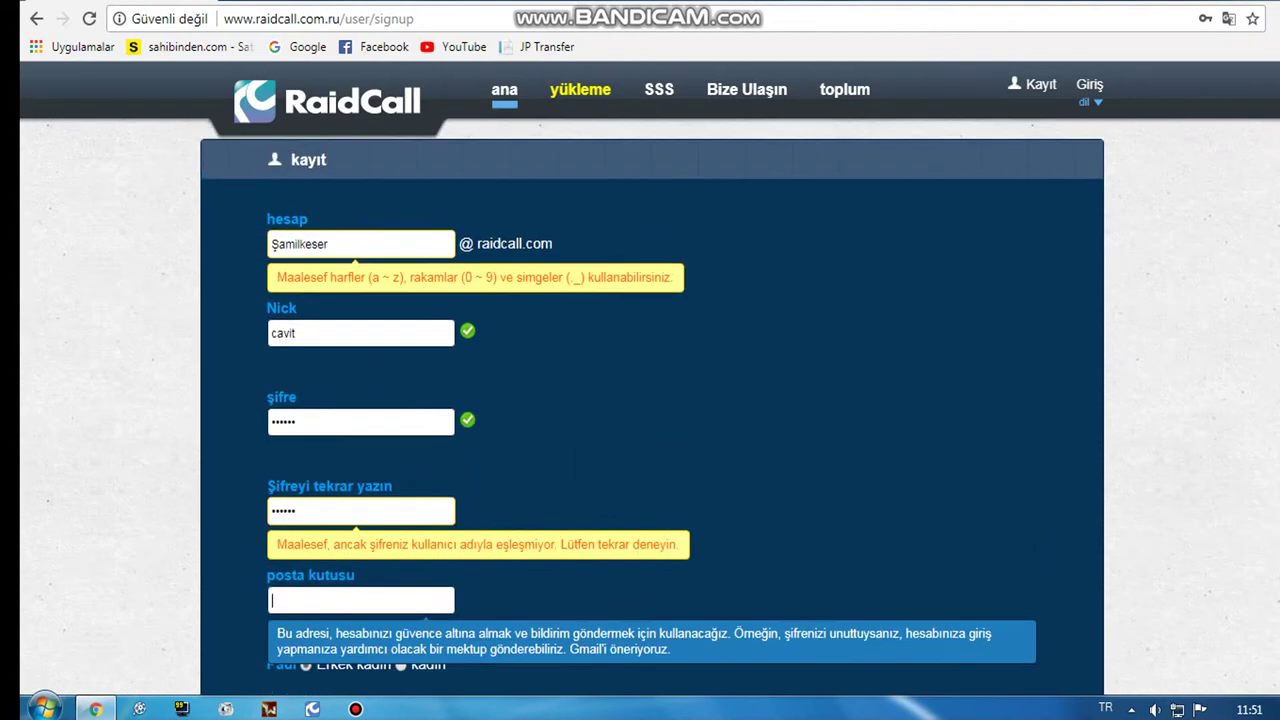
Step: Return from the signup form to the 'raidcall kaydol' Google results and focus the search box
click(36, 19)
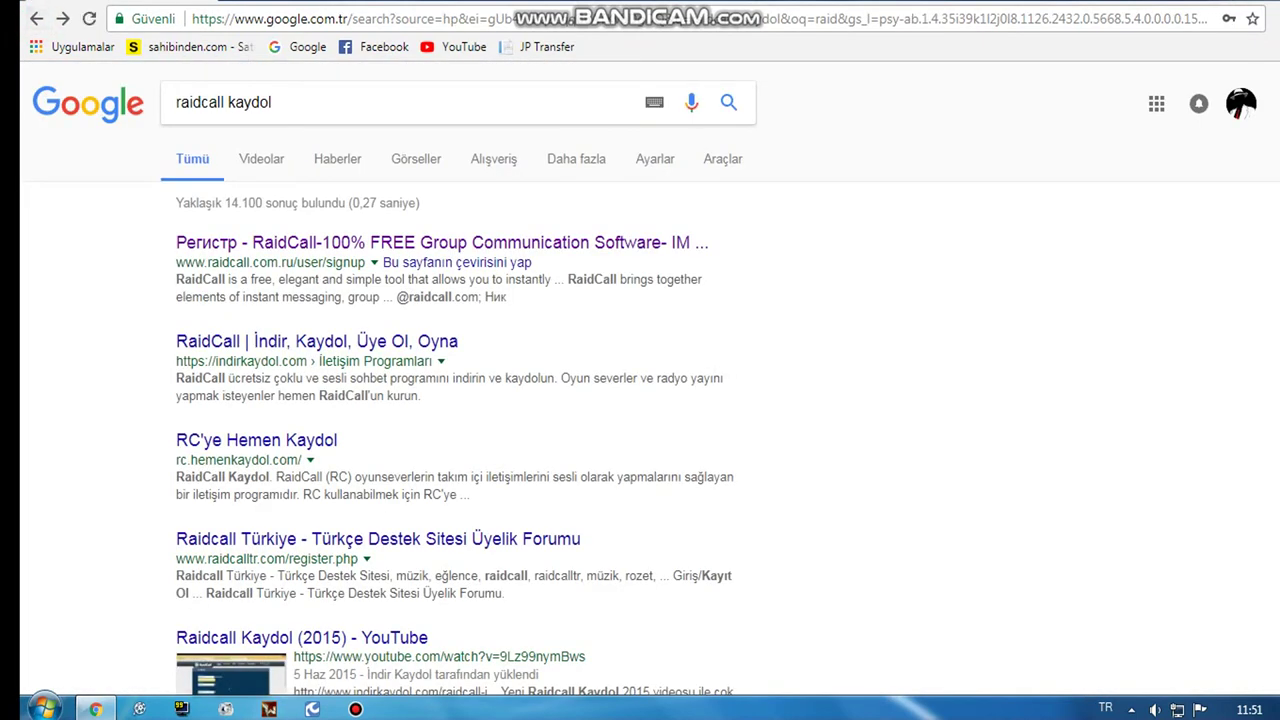
drag(300, 101, 176, 101)
key(alt+Right)
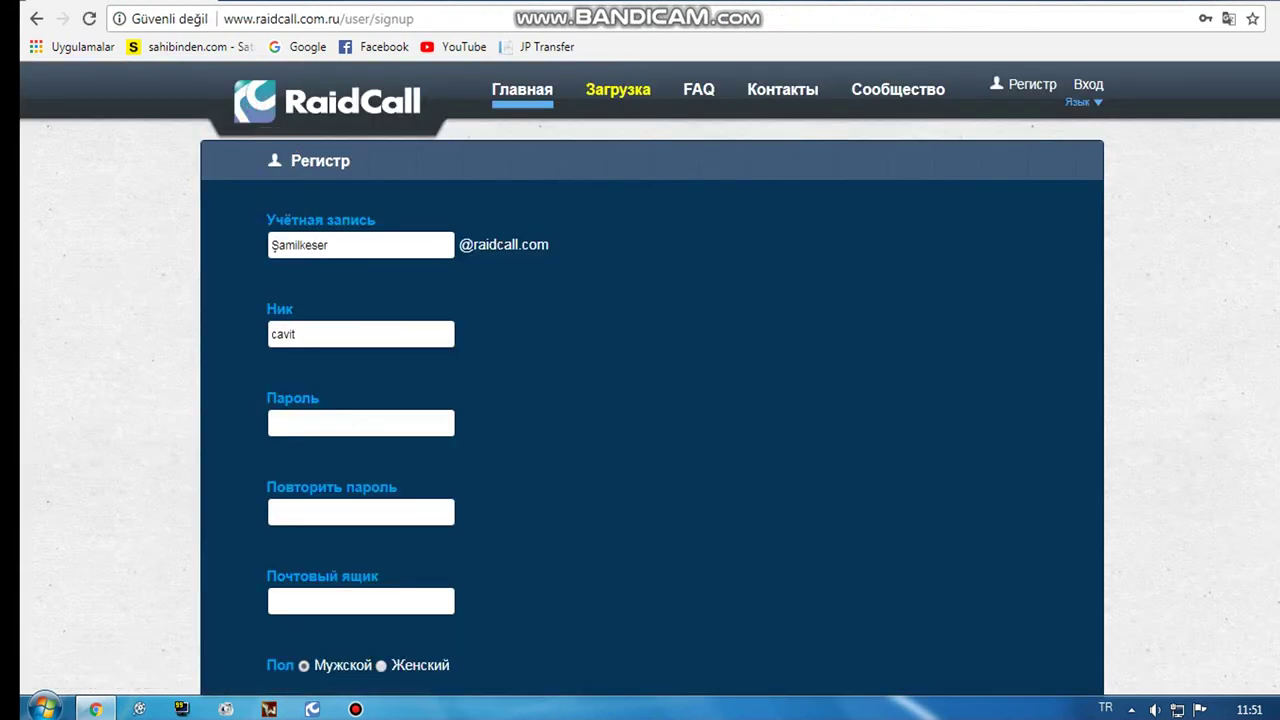
click(36, 19)
click(295, 103)
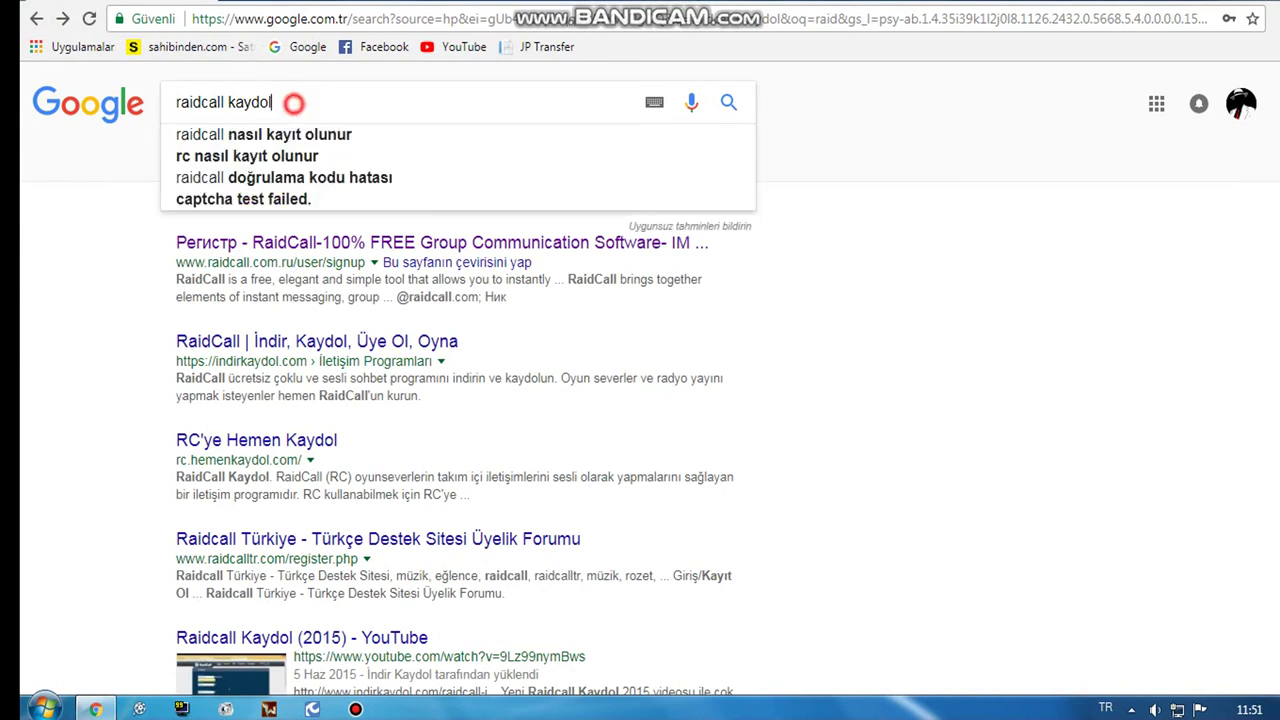
Step: Change the search to 'raidcall indir' and open the Gezginler RaidCall İndir page
key(BackSpace)
key(BackSpace)
key(BackSpace)
key(BackSpace)
key(BackSpace)
key(BackSpace)
key(BackSpace)
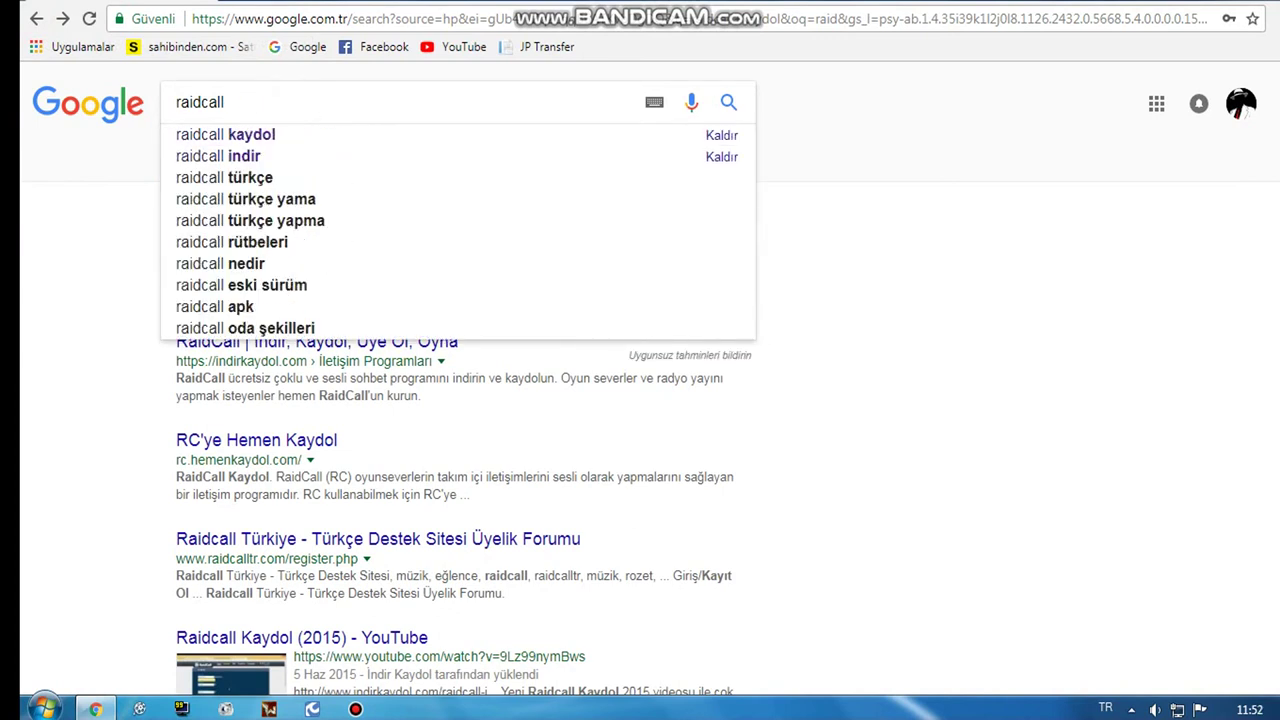
text(in)
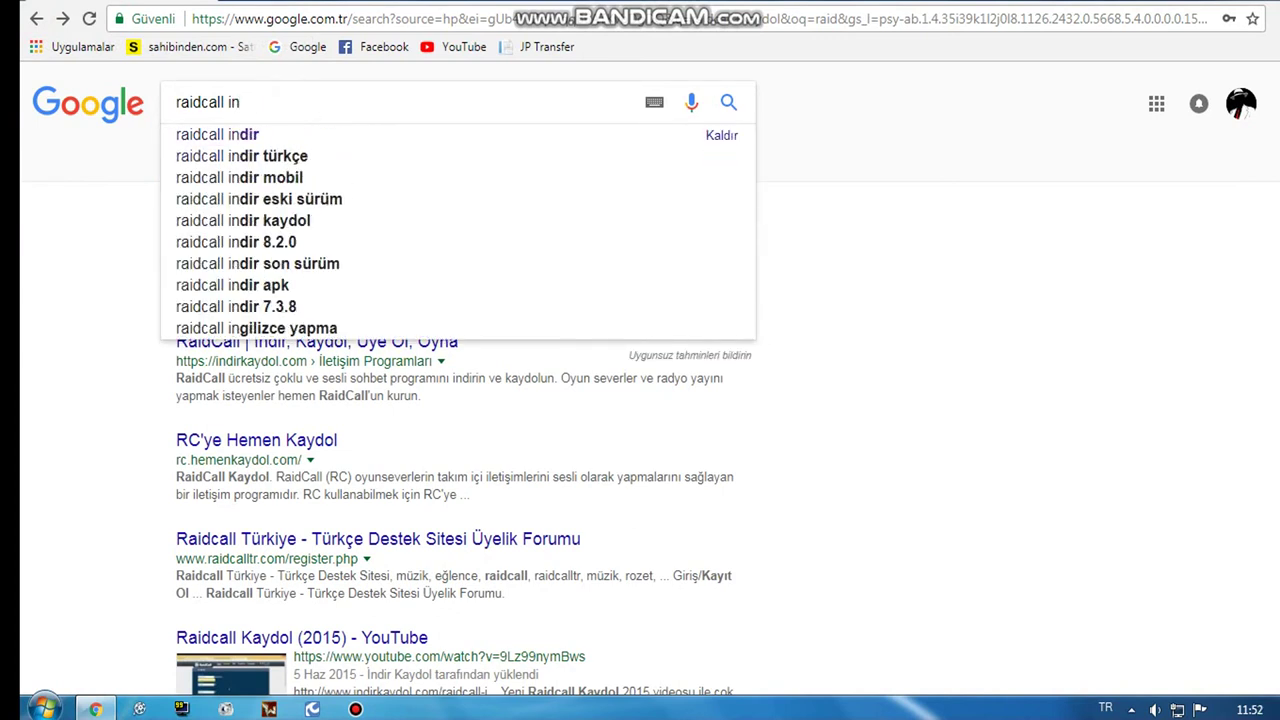
click(258, 135)
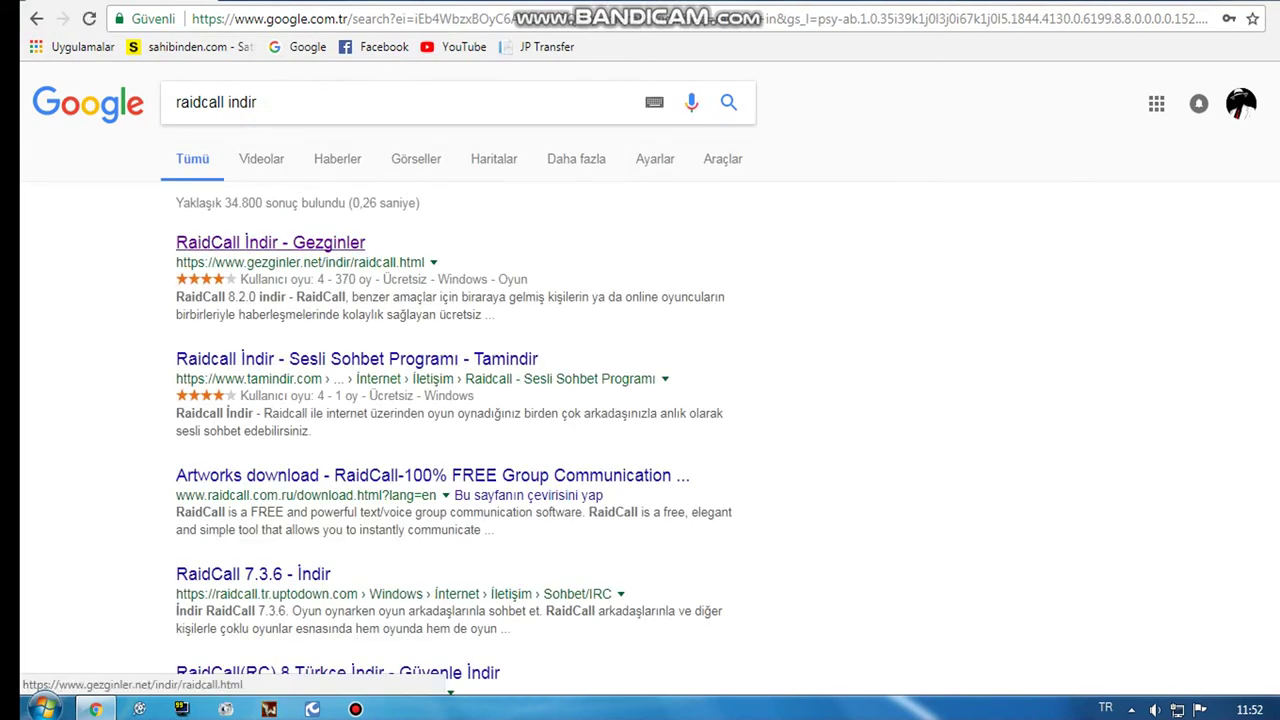
click(256, 242)
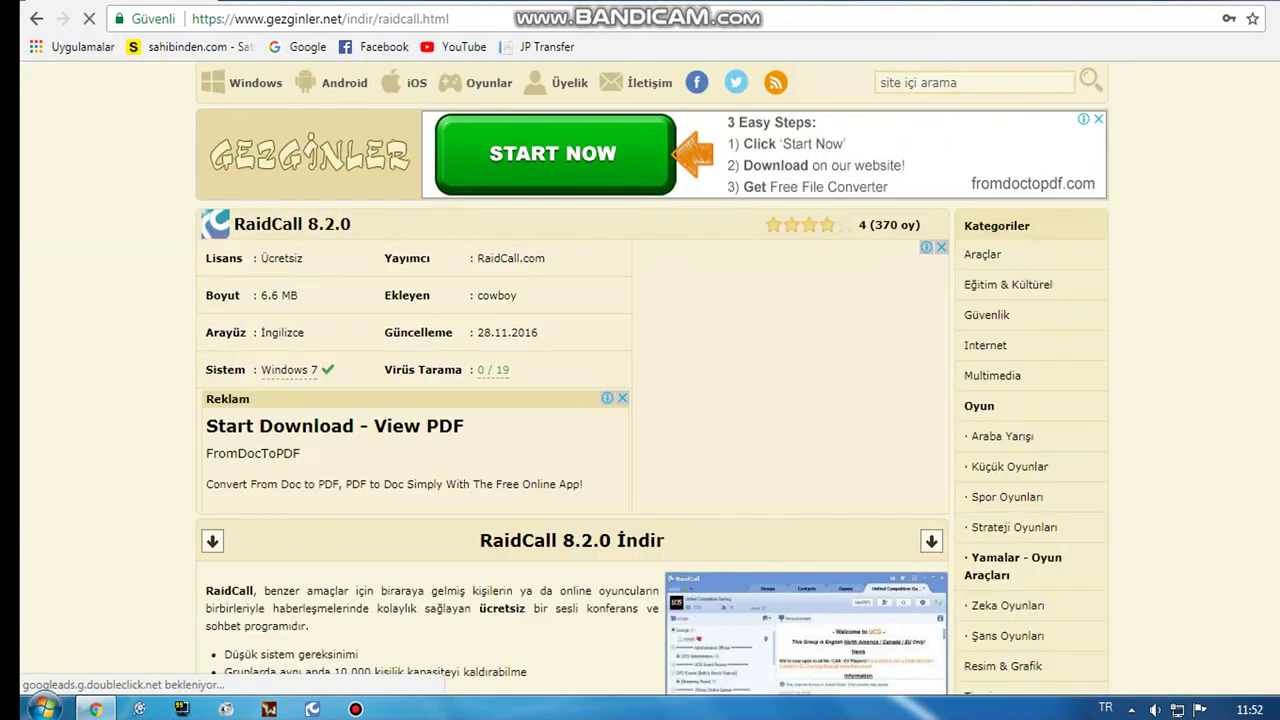
scroll(640, 380, down, 2)
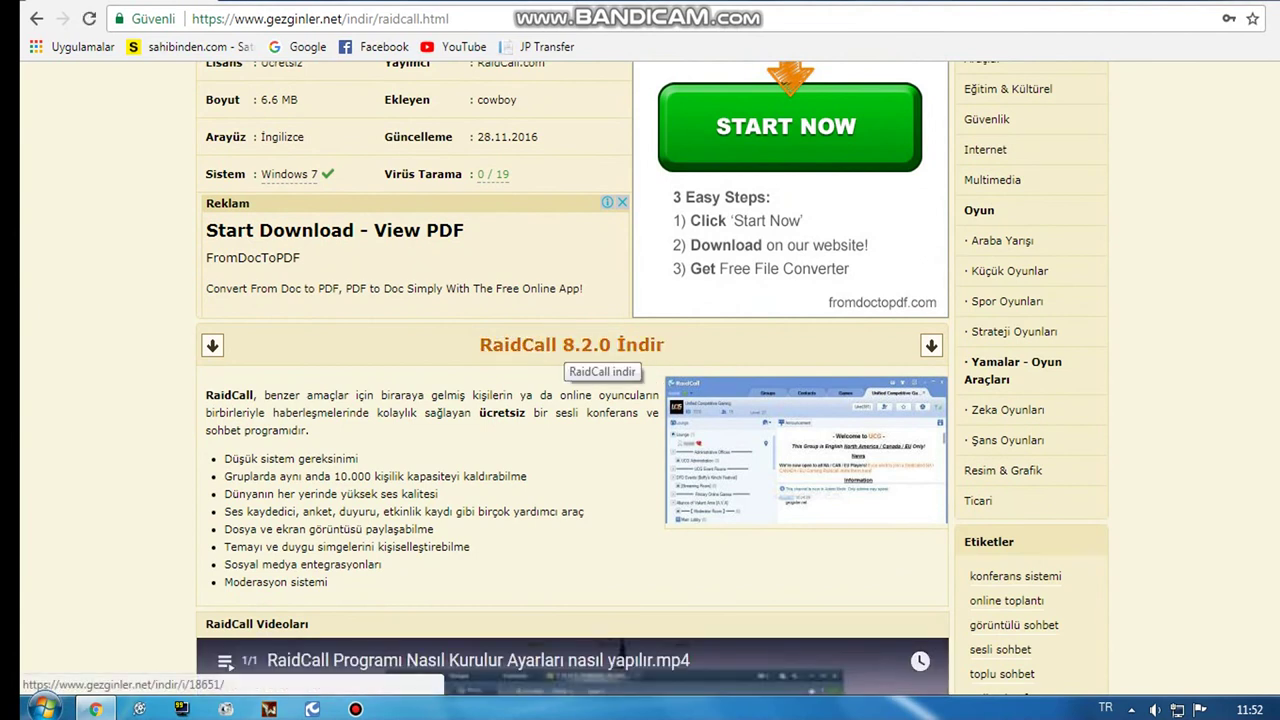
scroll(640, 380, up, 2)
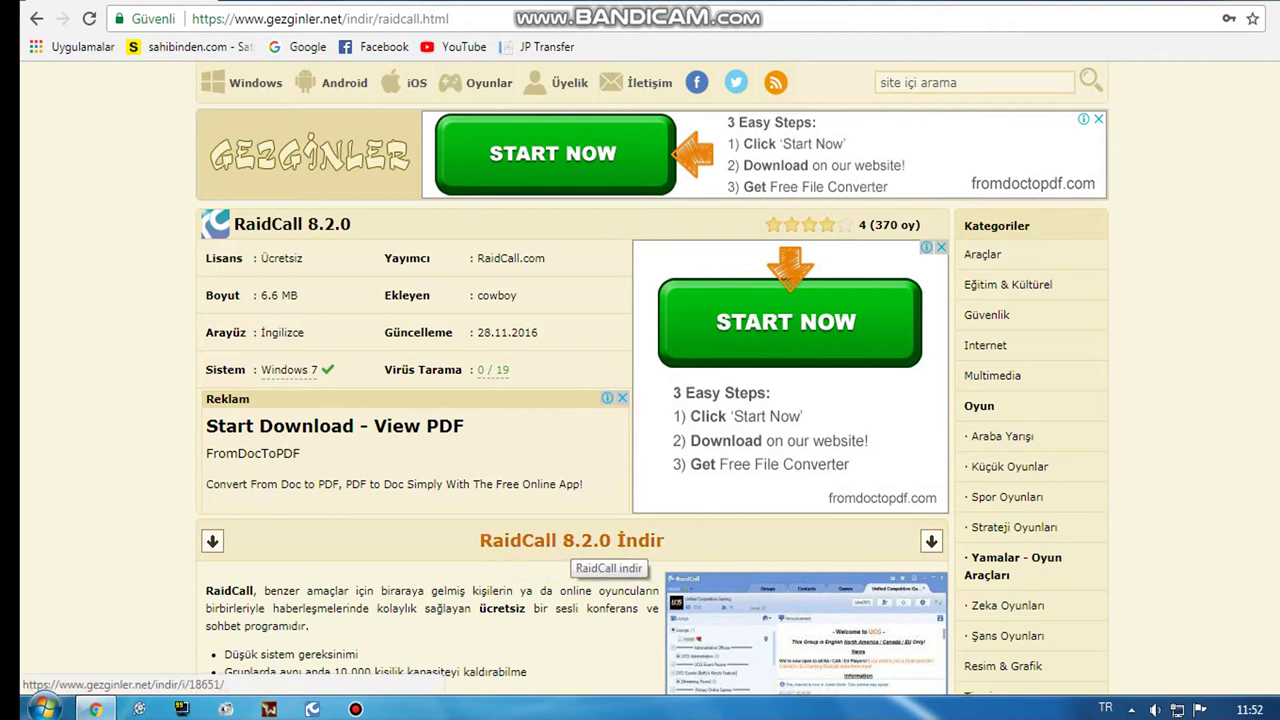
Step: Download RaidCall 8.2.0 (raidcall_ru_v8.2.0.exe) from Gezginler and minimize Chrome
click(530, 535)
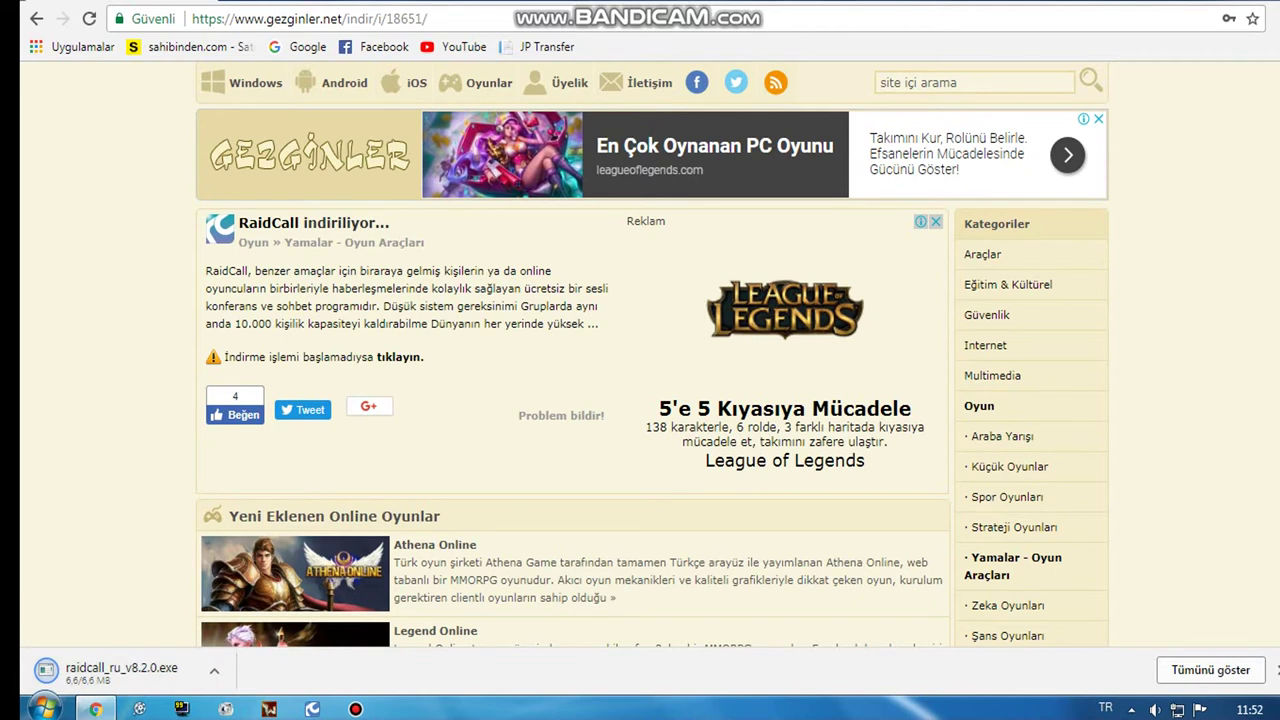
click(104, 100)
double_click(104, 100)
click(1233, 67)
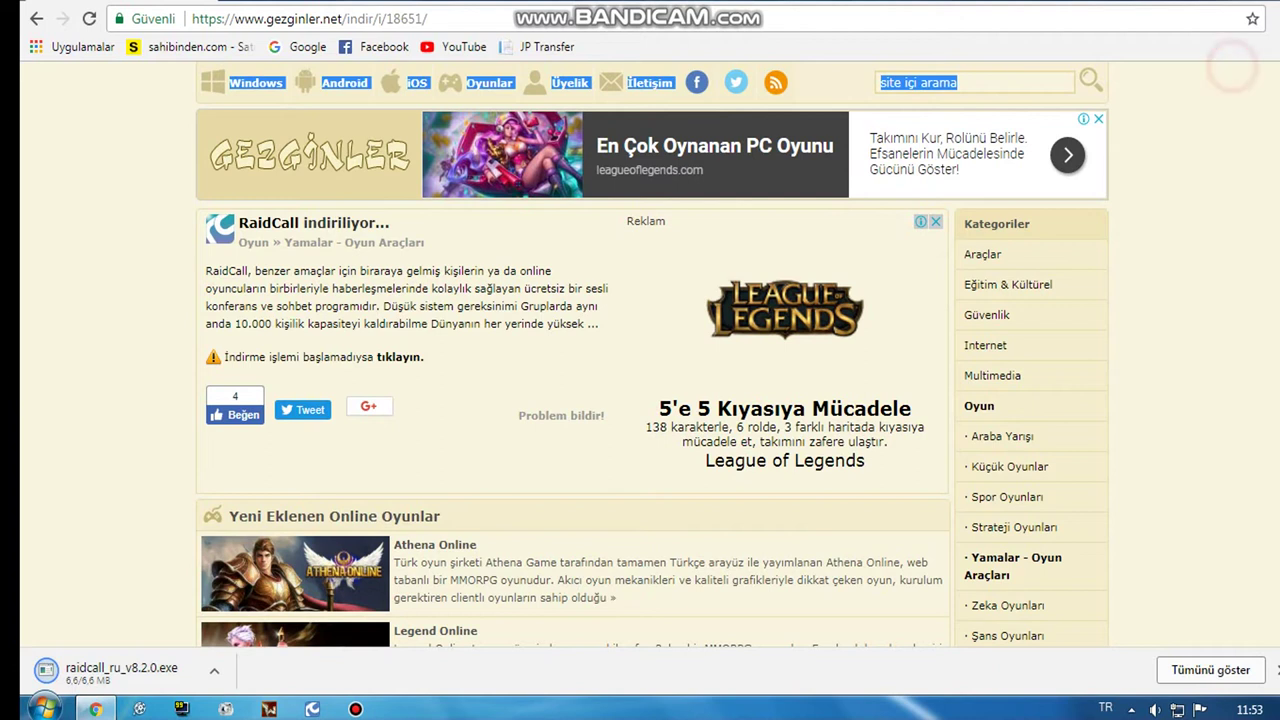
click(1250, 44)
click(1245, 45)
click(96, 709)
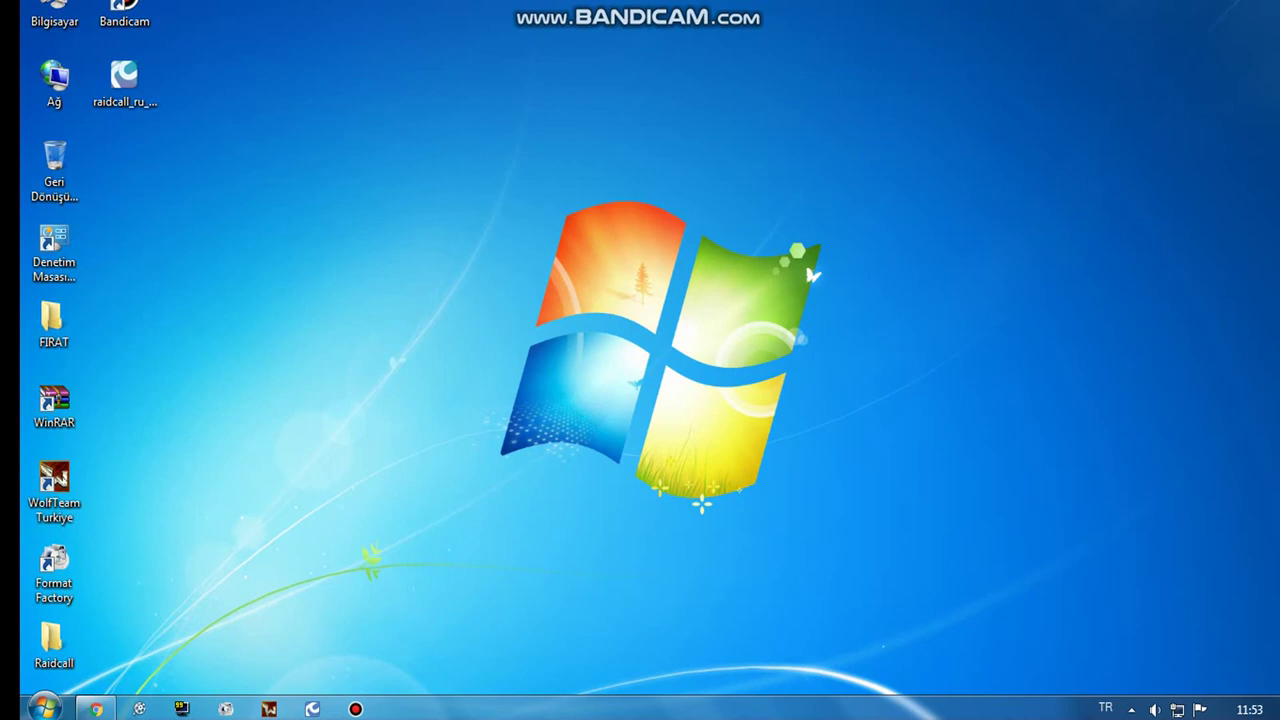
Step: Run the installer as administrator with English selected, then quit the RaidCall setup
click(124, 82)
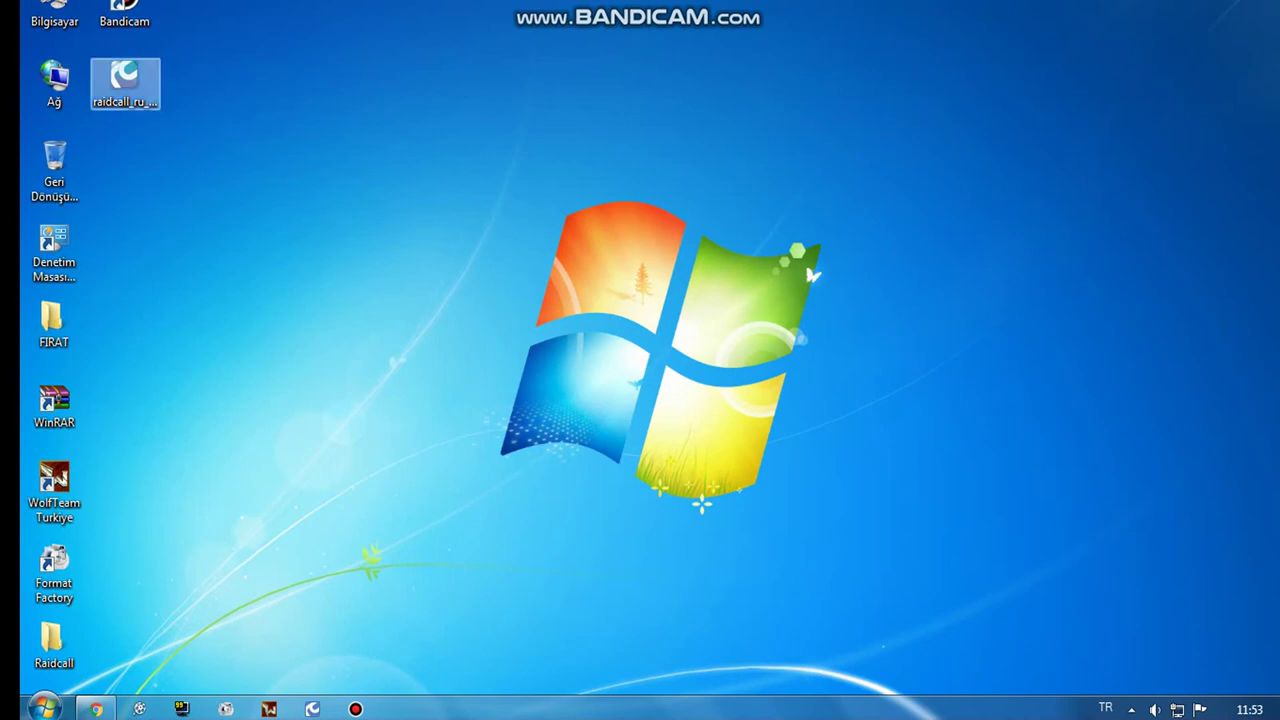
right_click(135, 86)
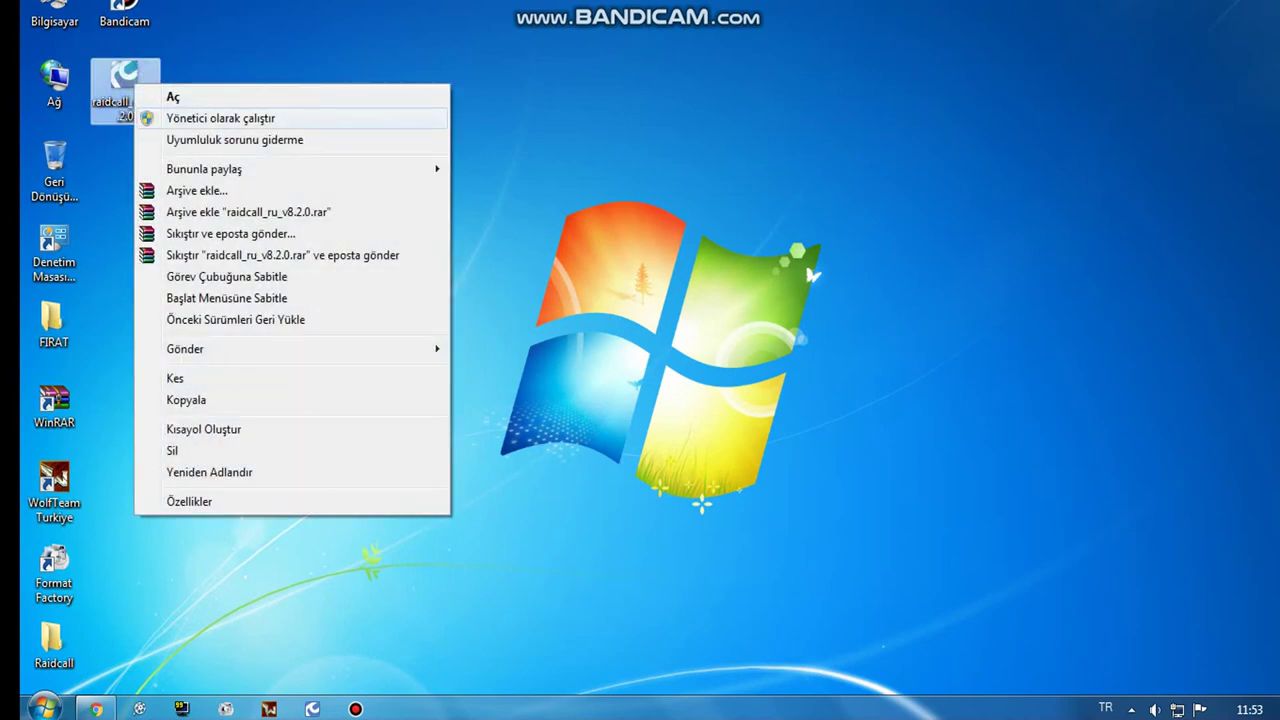
click(266, 118)
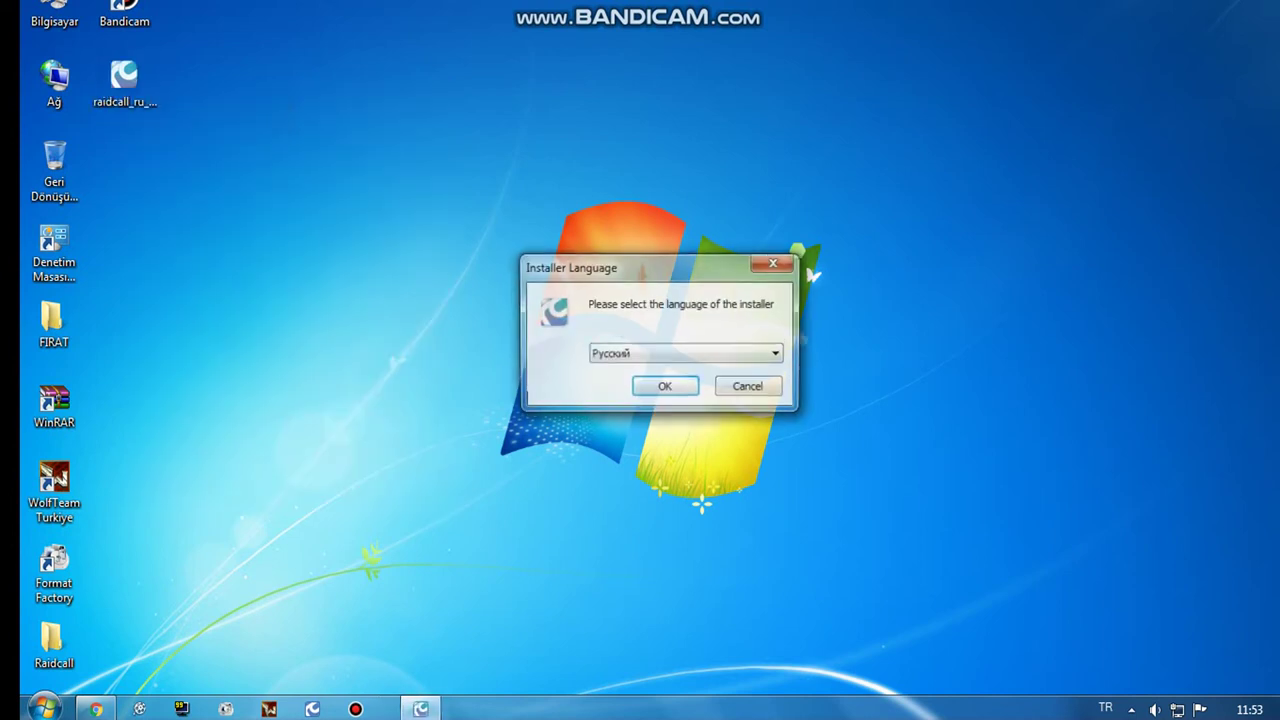
click(666, 352)
click(655, 370)
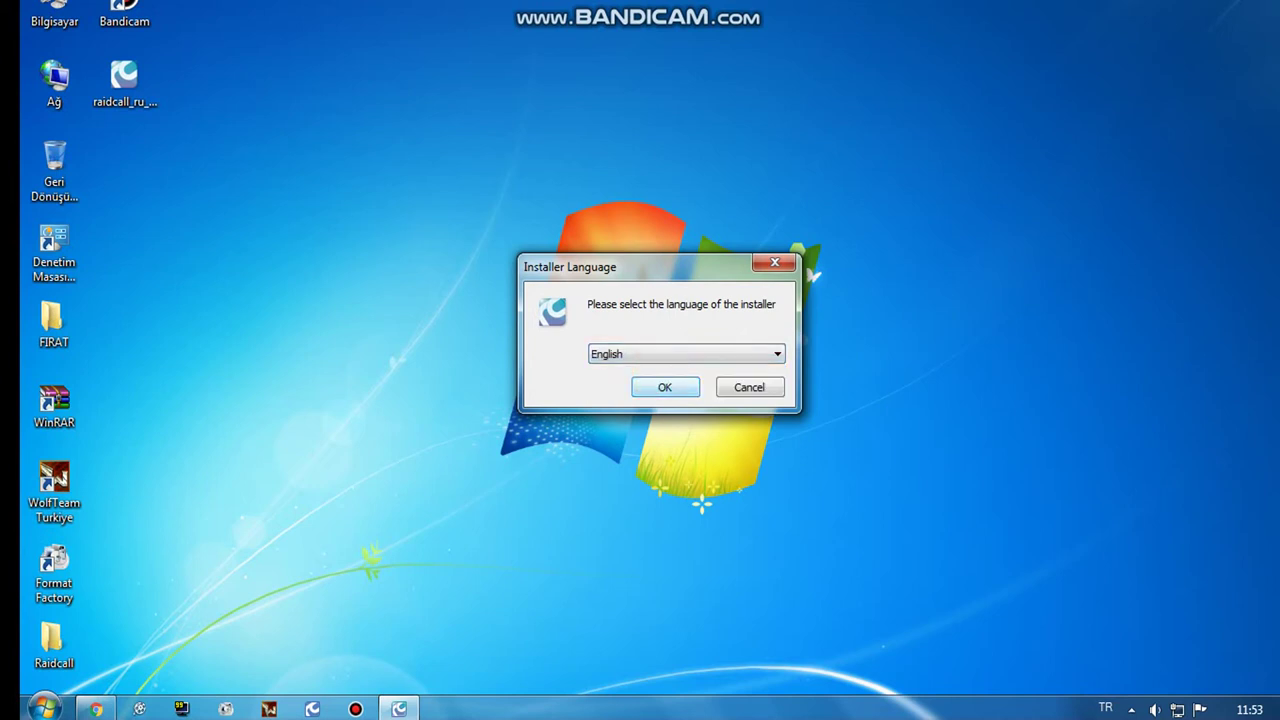
click(670, 386)
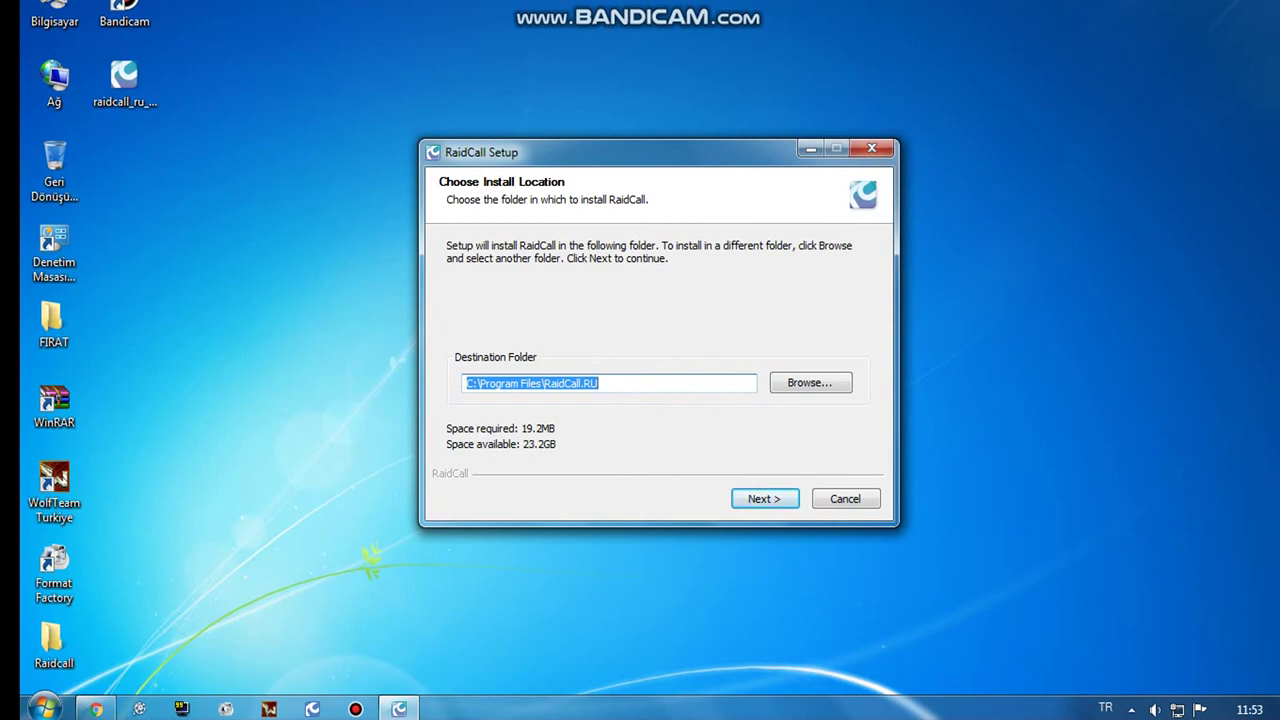
click(871, 148)
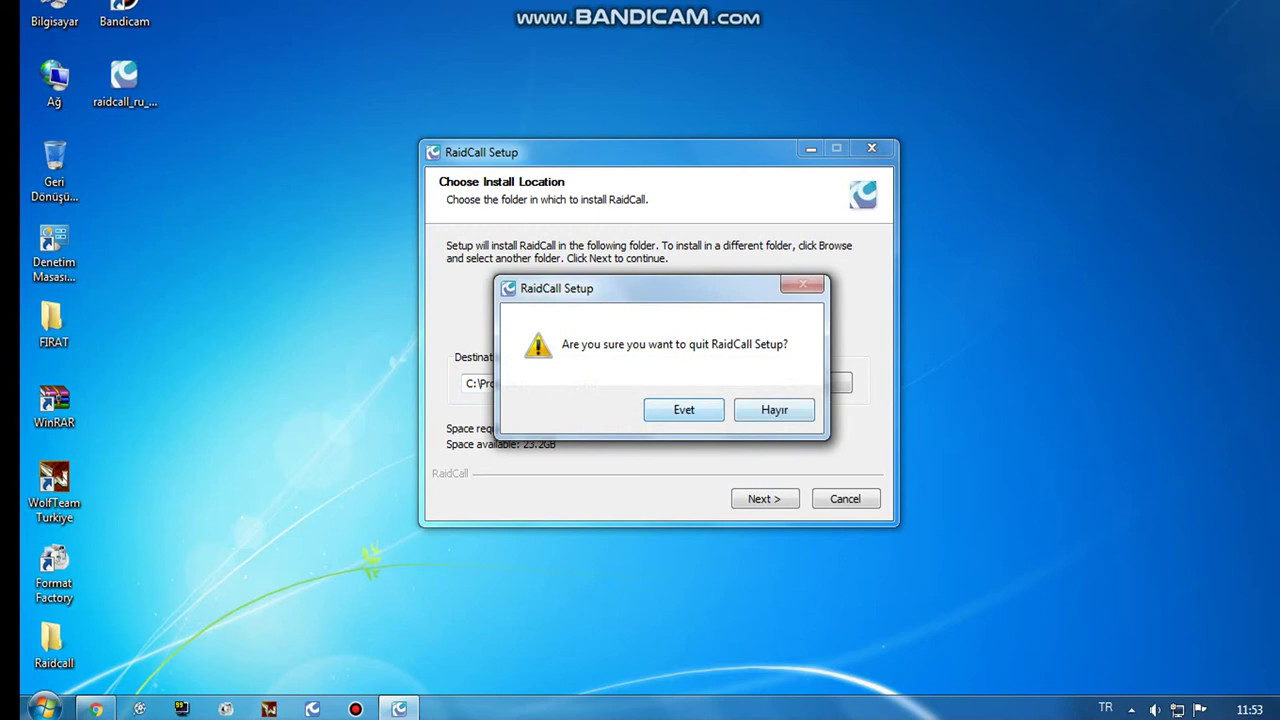
click(684, 410)
Step: Delete raidcall_ru_v8.2.0, empty the Recycle Bin, and refresh the desktop
right_click(120, 92)
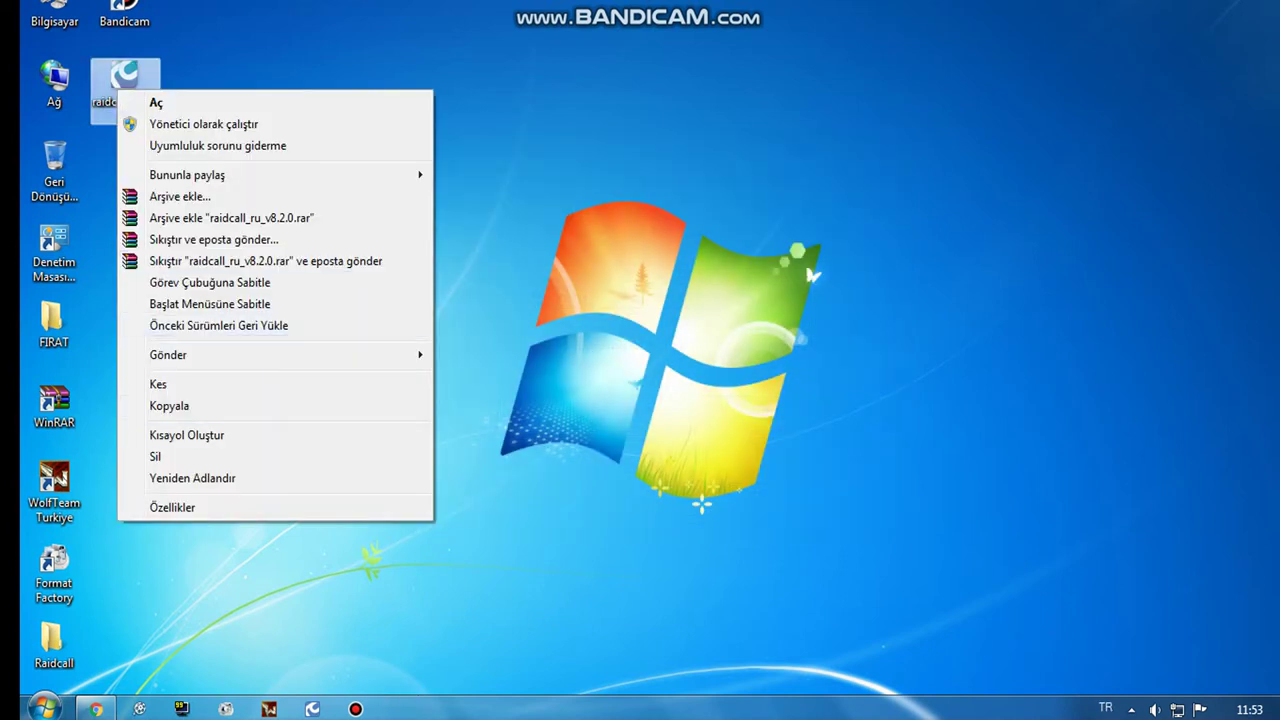
click(165, 456)
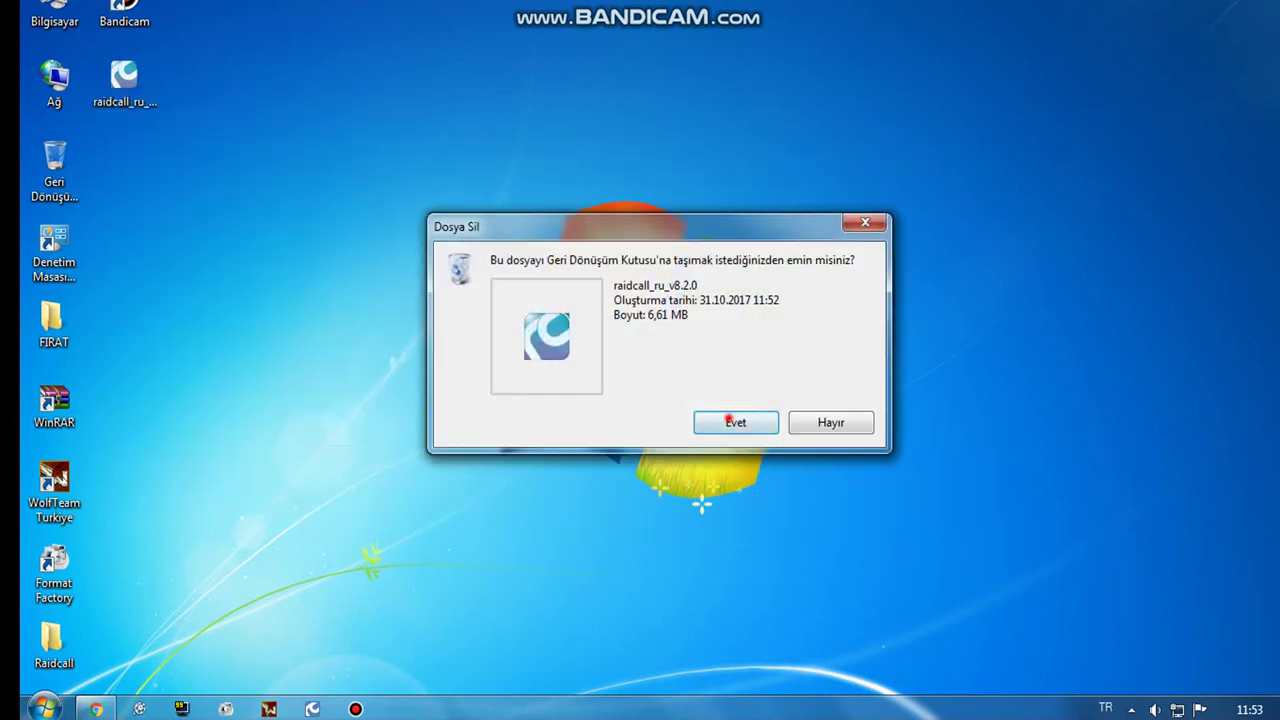
click(728, 420)
right_click(55, 152)
click(174, 177)
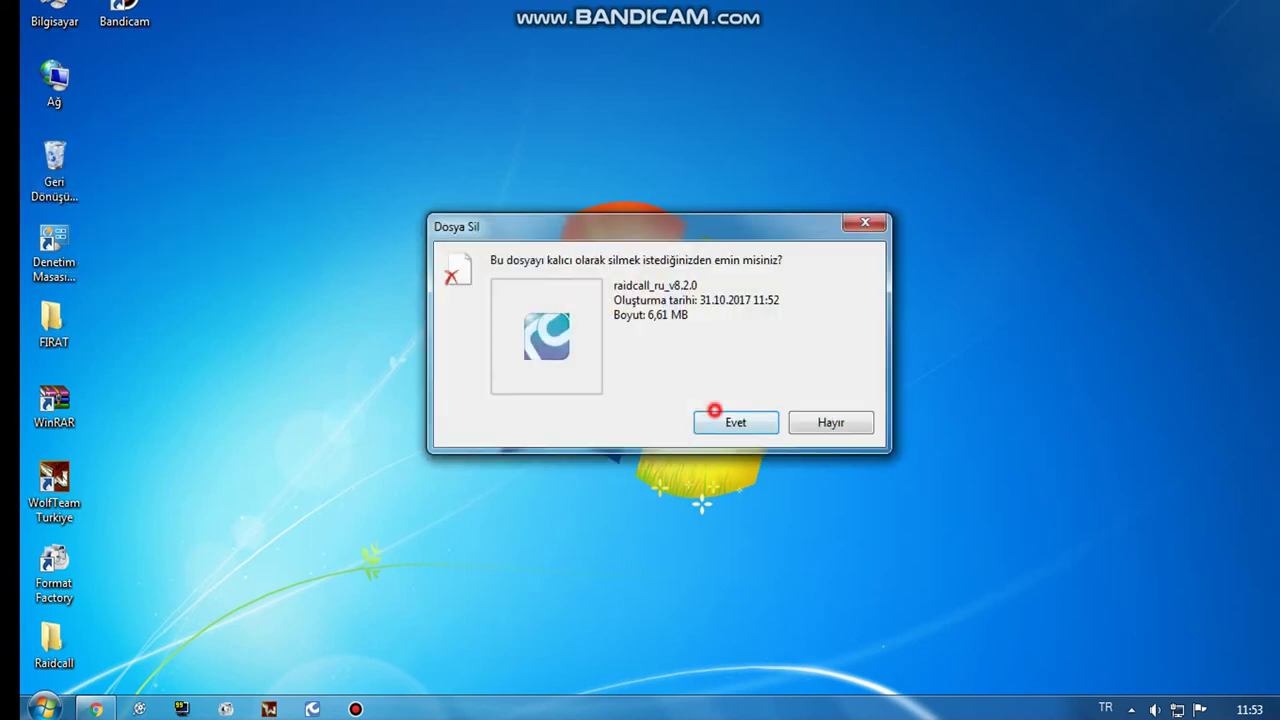
click(714, 410)
right_click(405, 268)
click(462, 331)
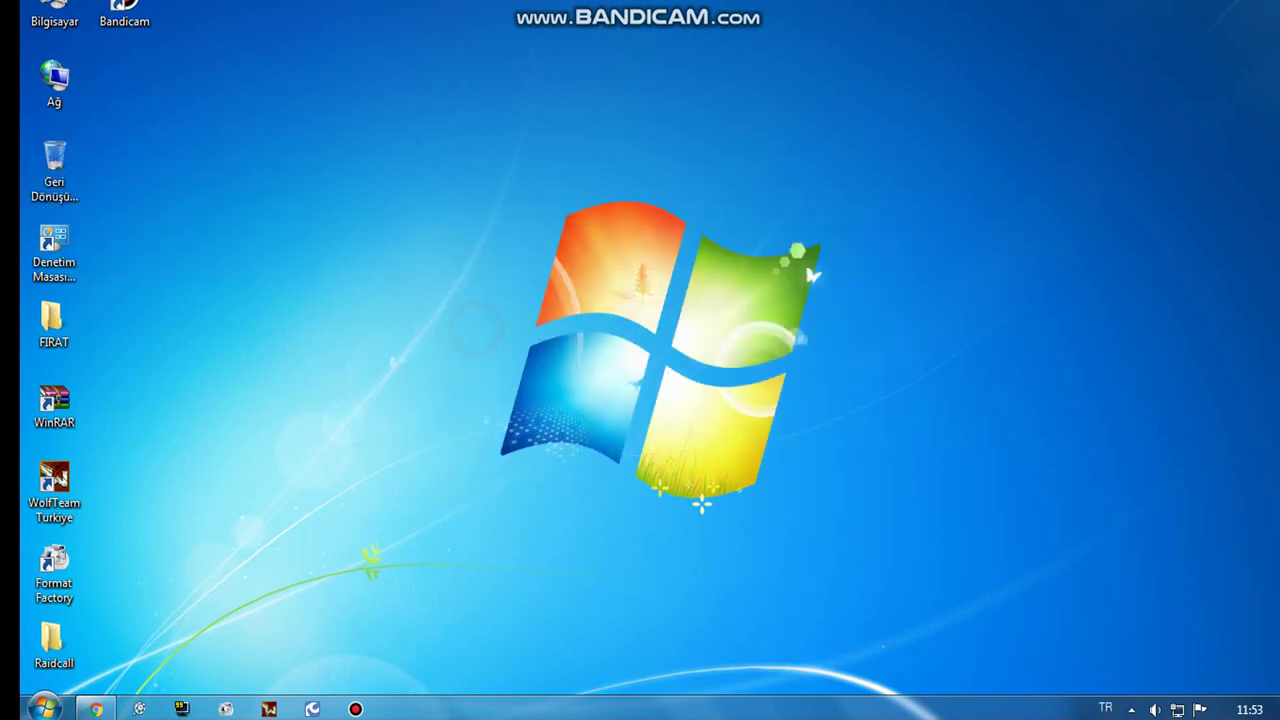
click(1131, 709)
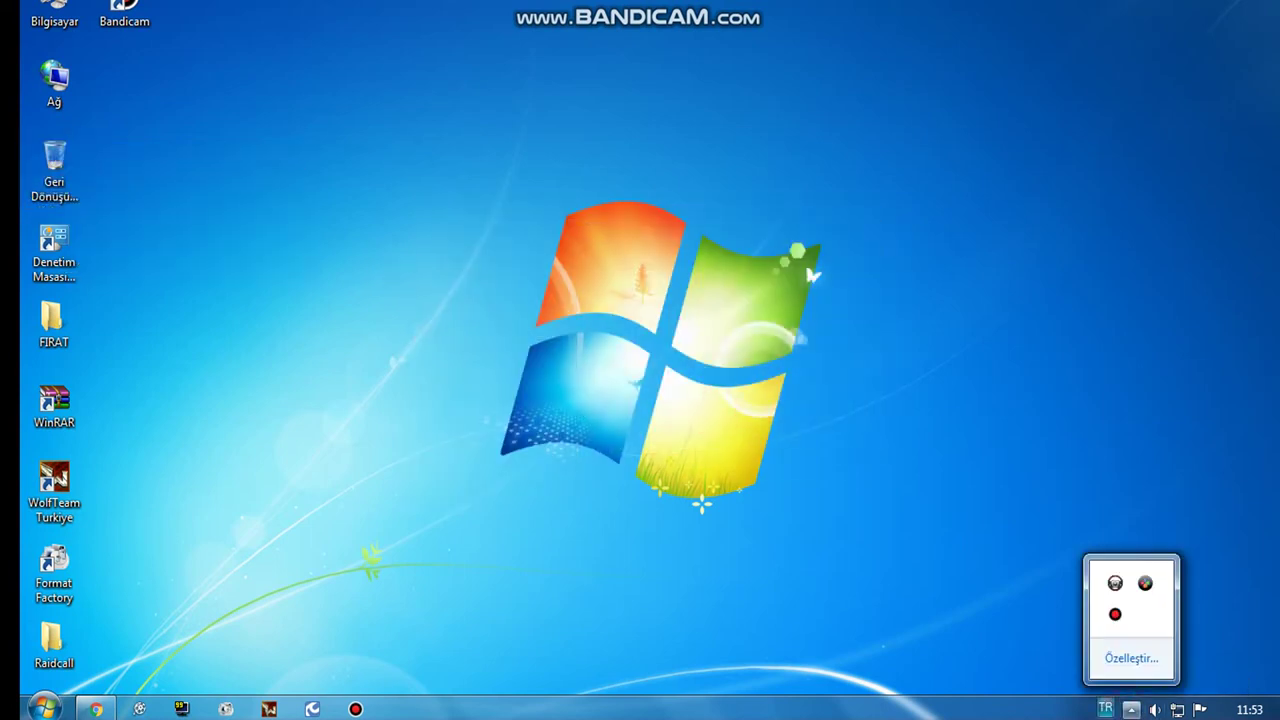
Step: Hide the notification-area icons and dismiss the RaidCall Güncelleme update prompt
click(866, 566)
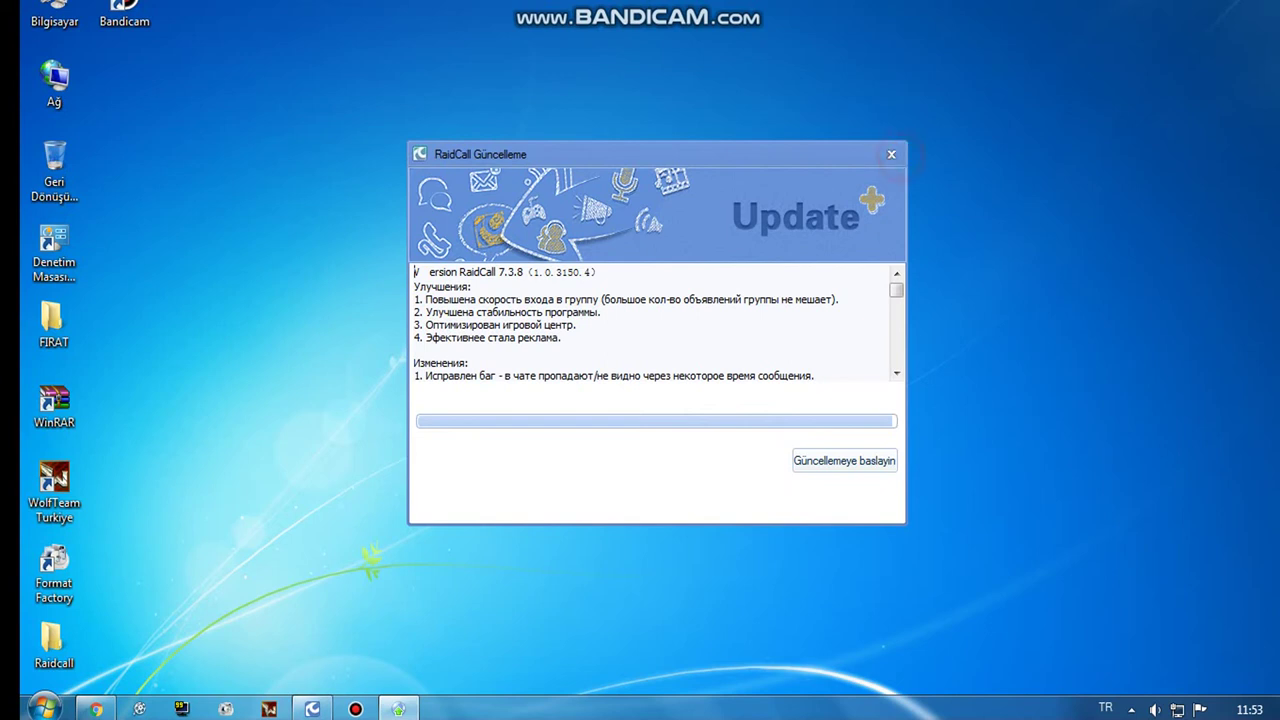
click(891, 154)
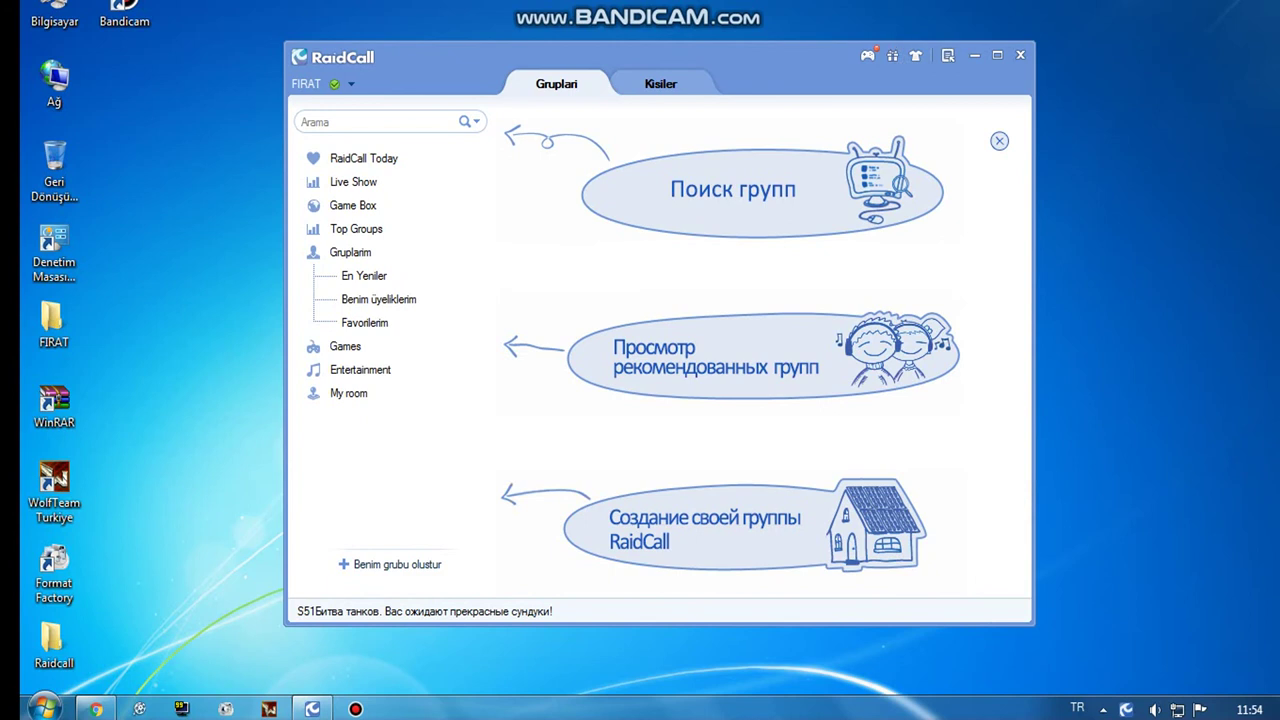
Step: Quit RaidCall via Çikis RaidCall, relaunch it skipping the update prompt, and close the reopened menu
click(947, 55)
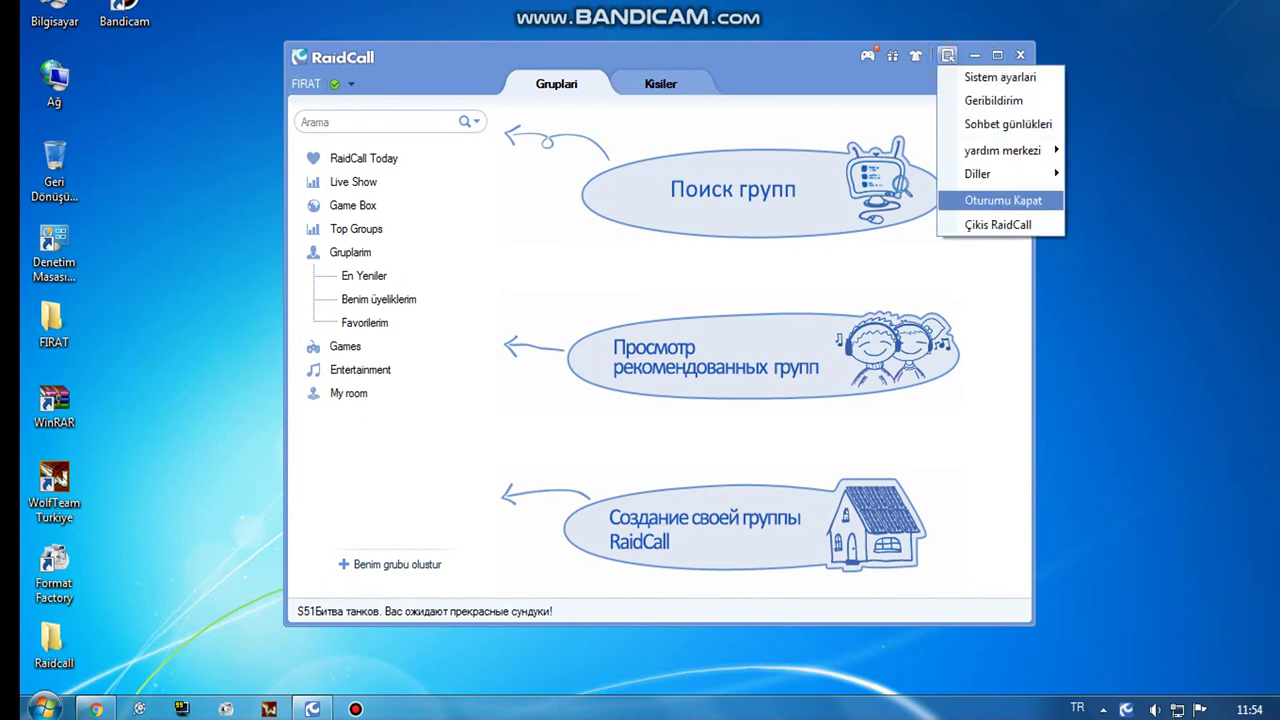
click(998, 224)
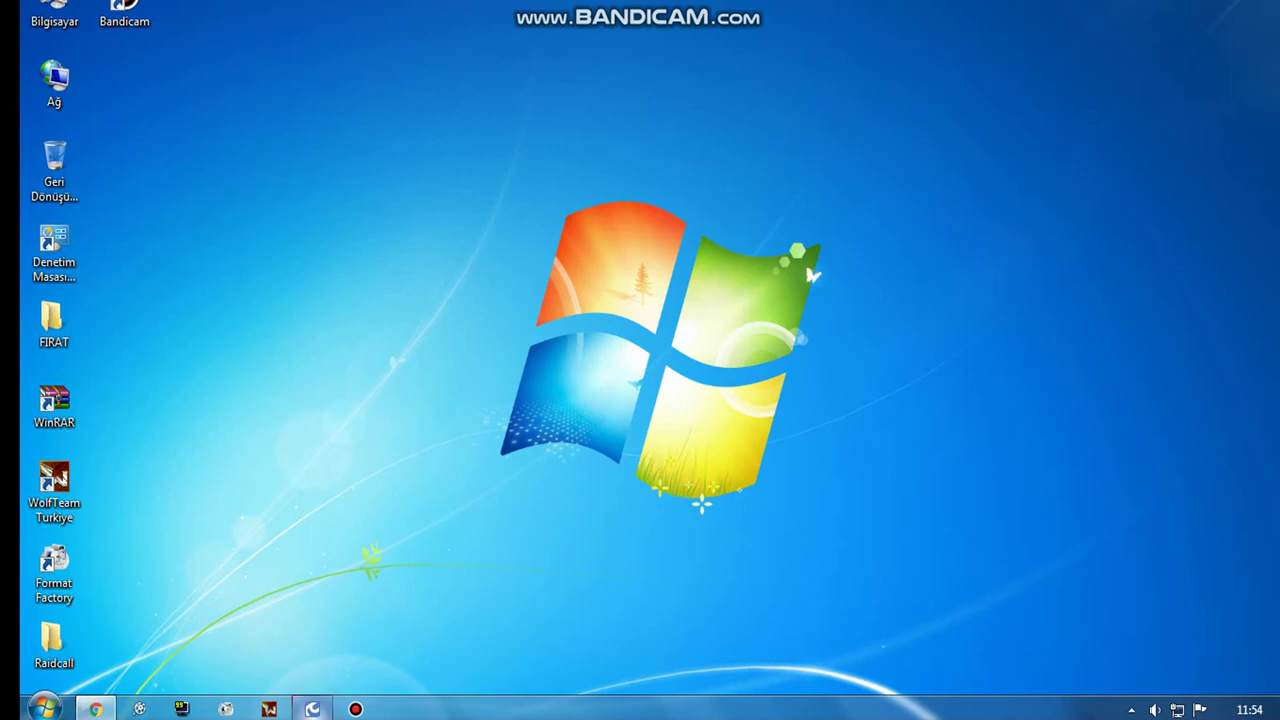
click(891, 154)
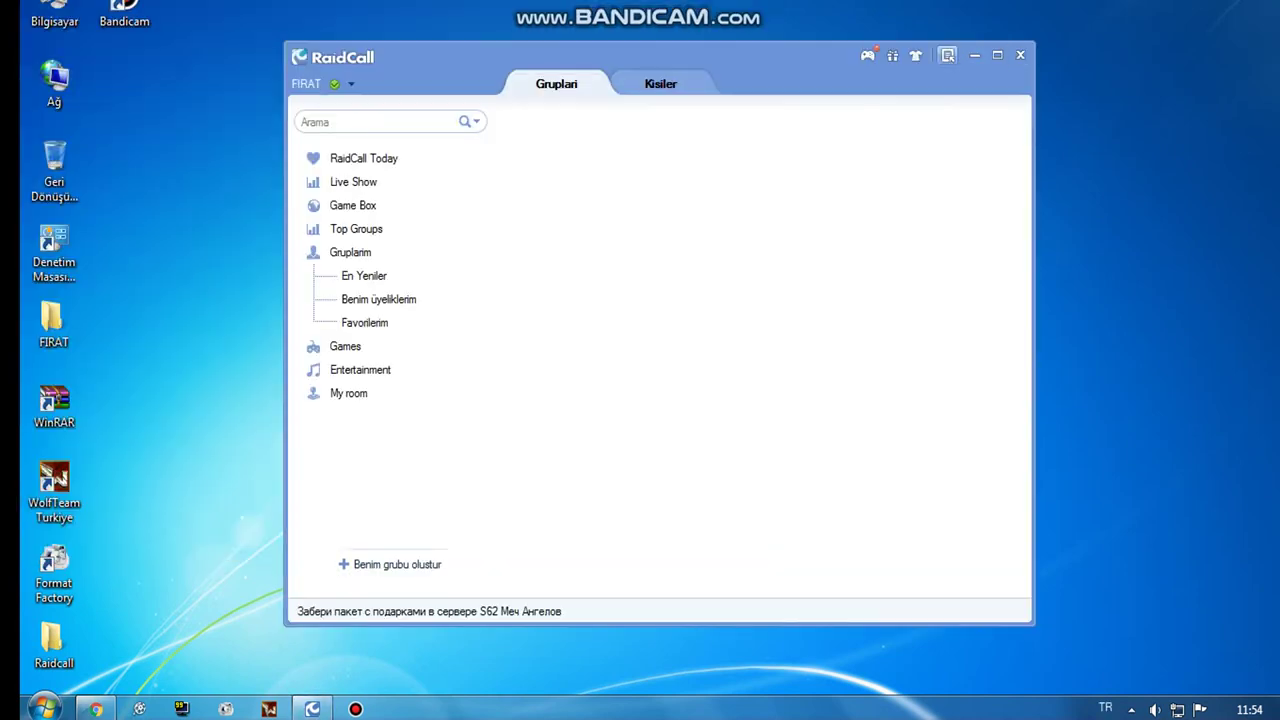
click(947, 55)
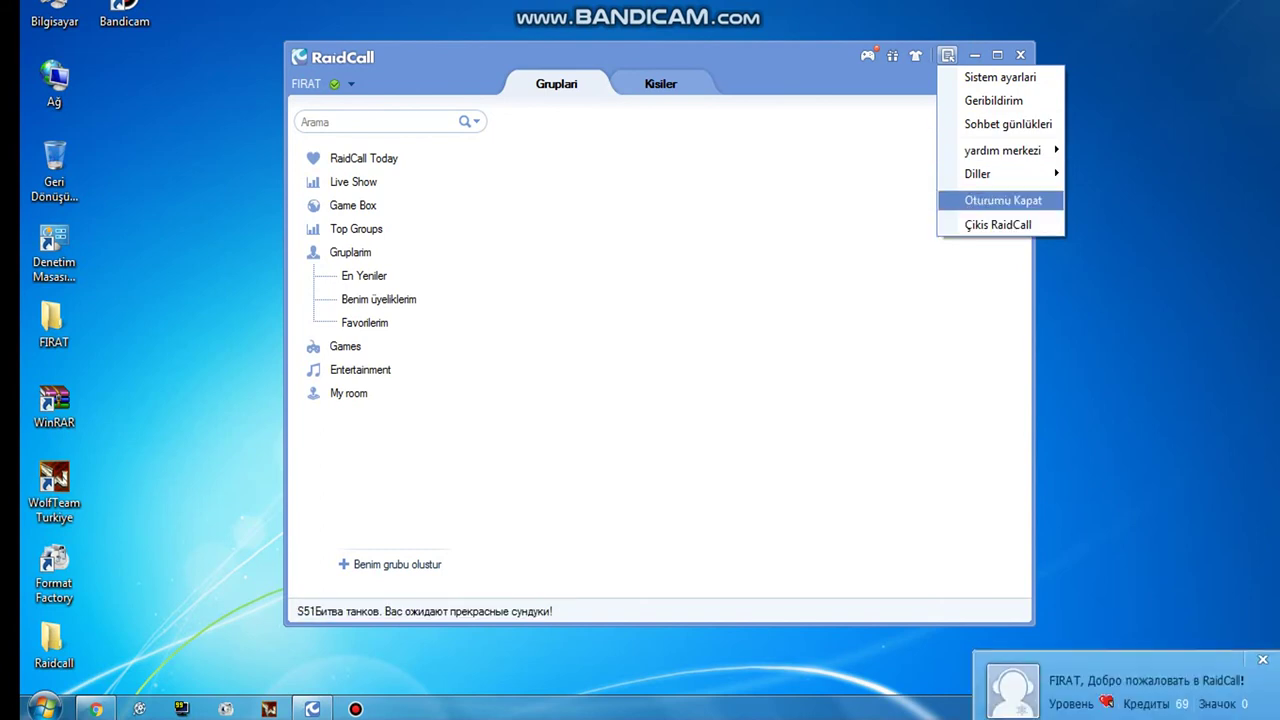
click(834, 254)
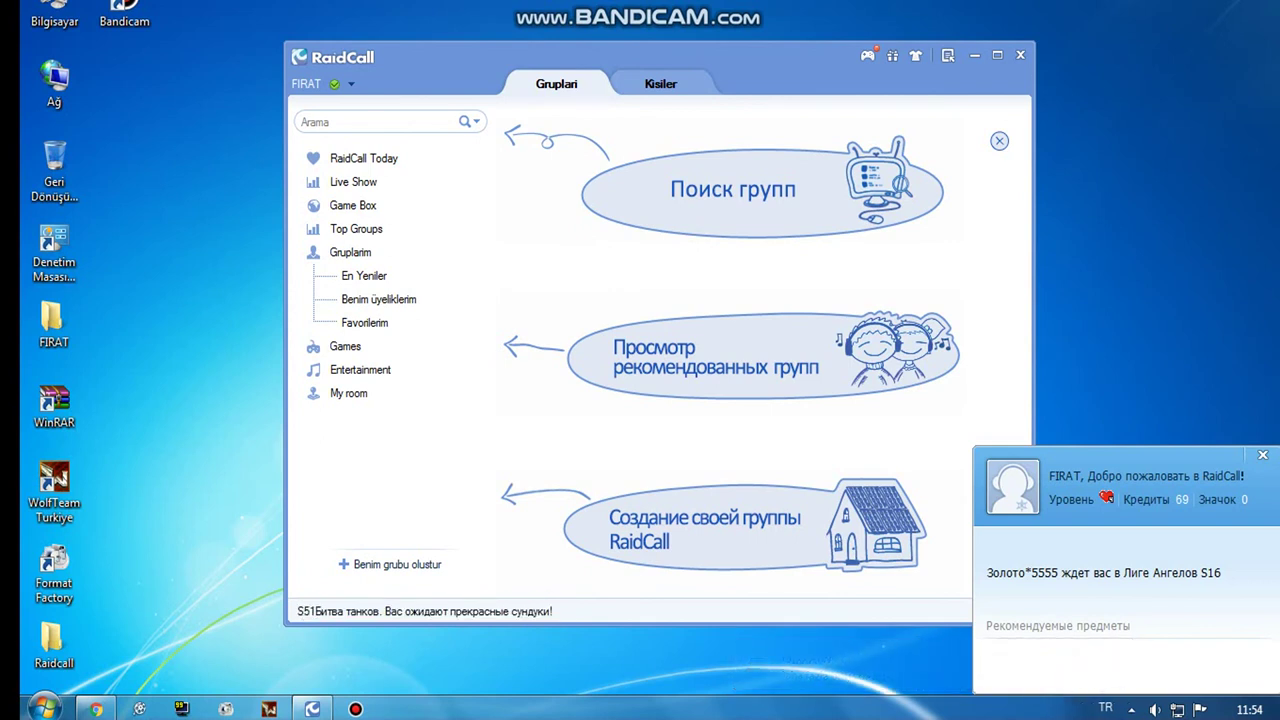
Step: Search the Arama box for 'Zirvedeki WOLF' and join the ZirvedekiWOLF group room from the results
click(301, 121)
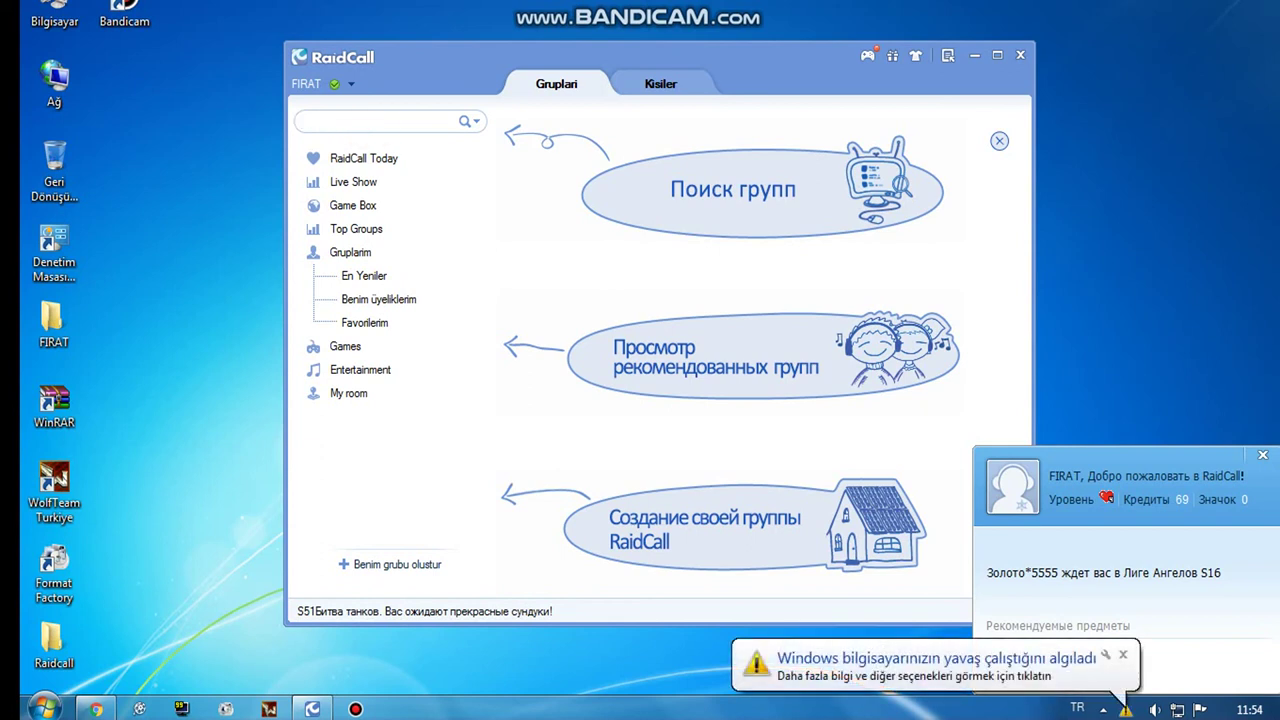
text(Zirvede)
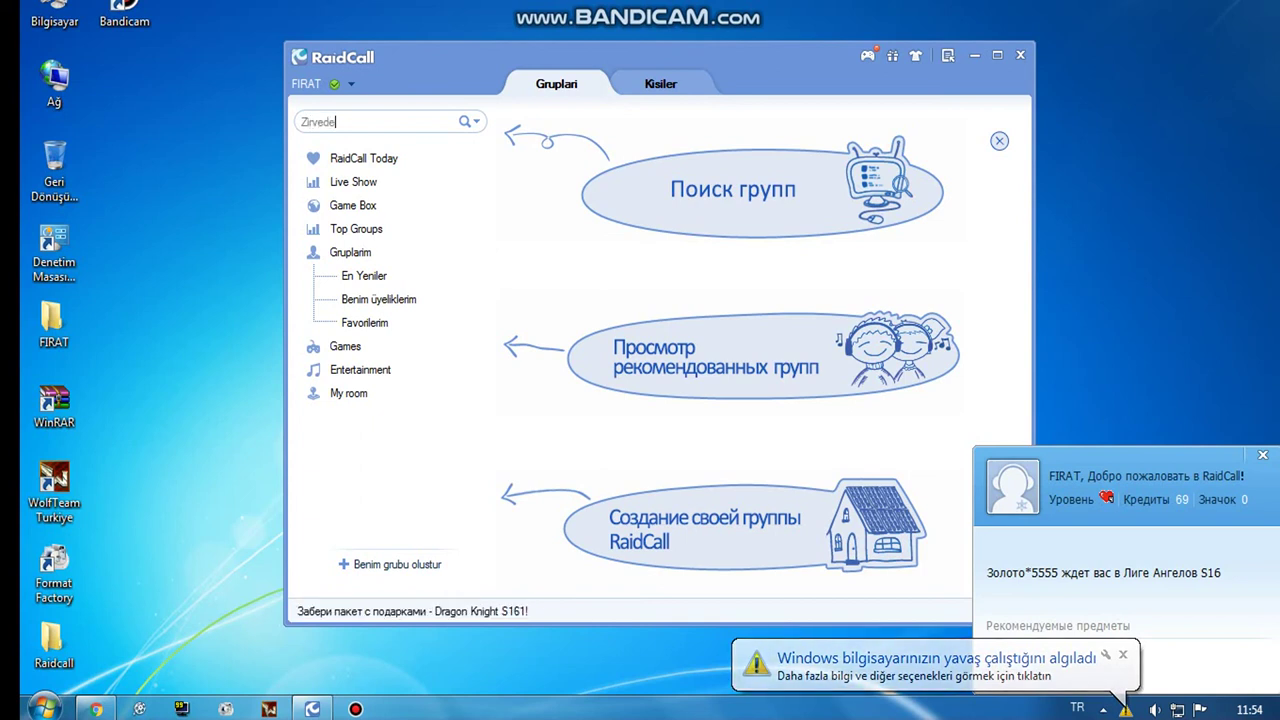
text(ki WOL)
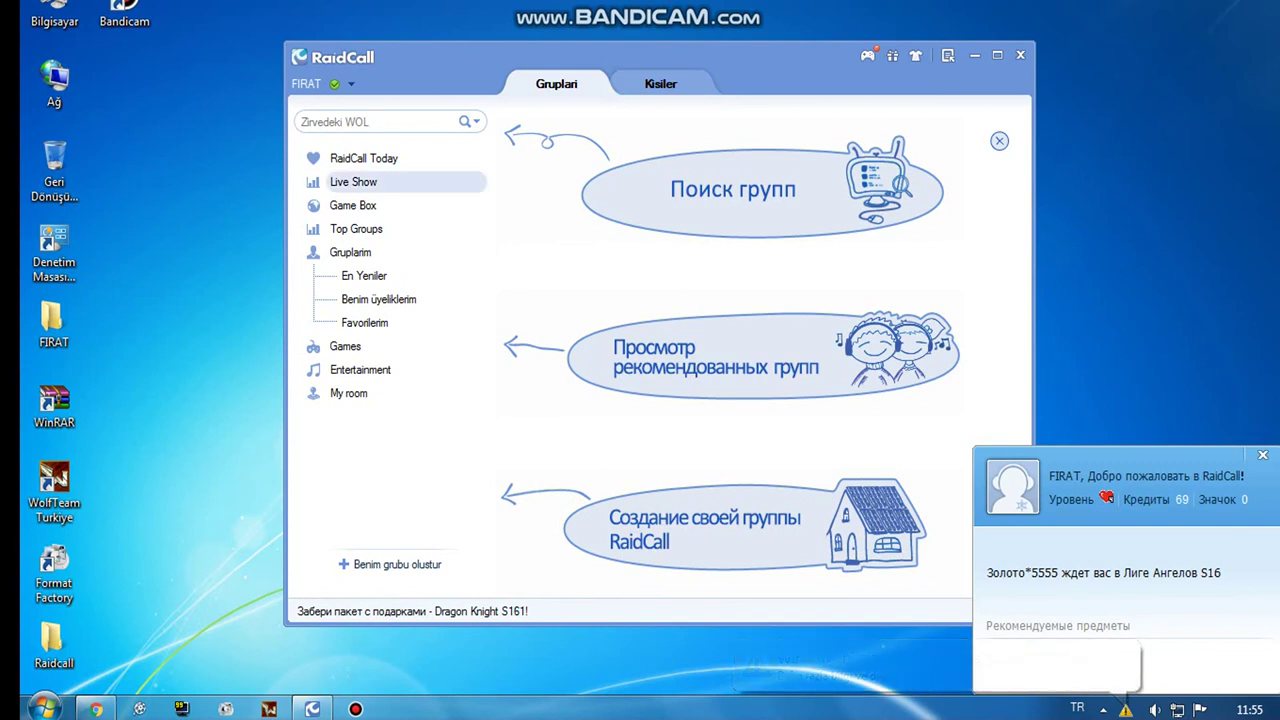
text(F)
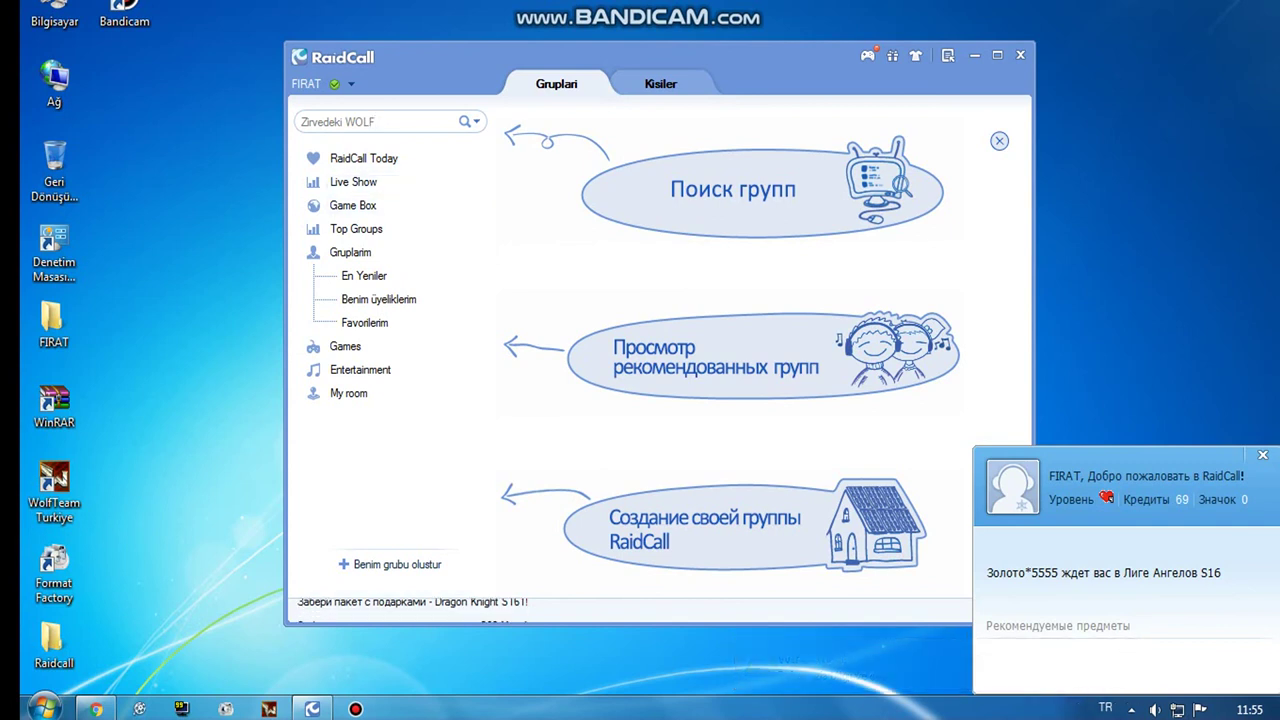
key(Return)
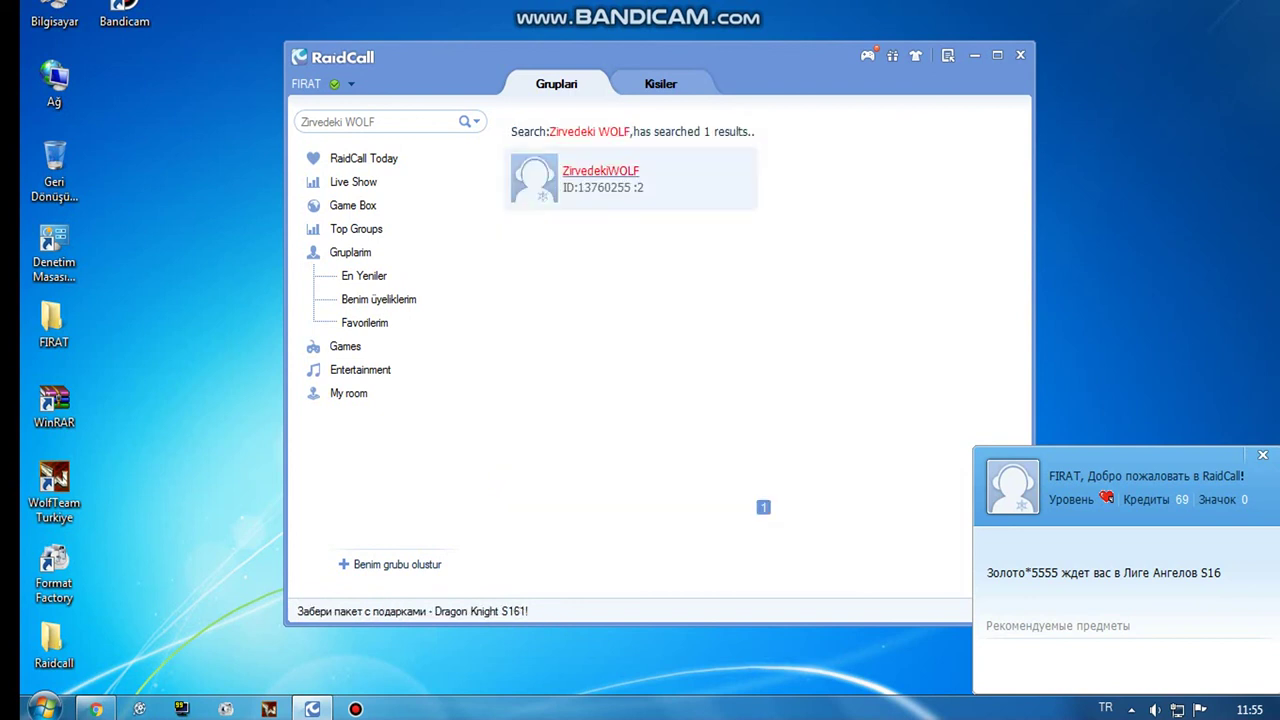
click(600, 171)
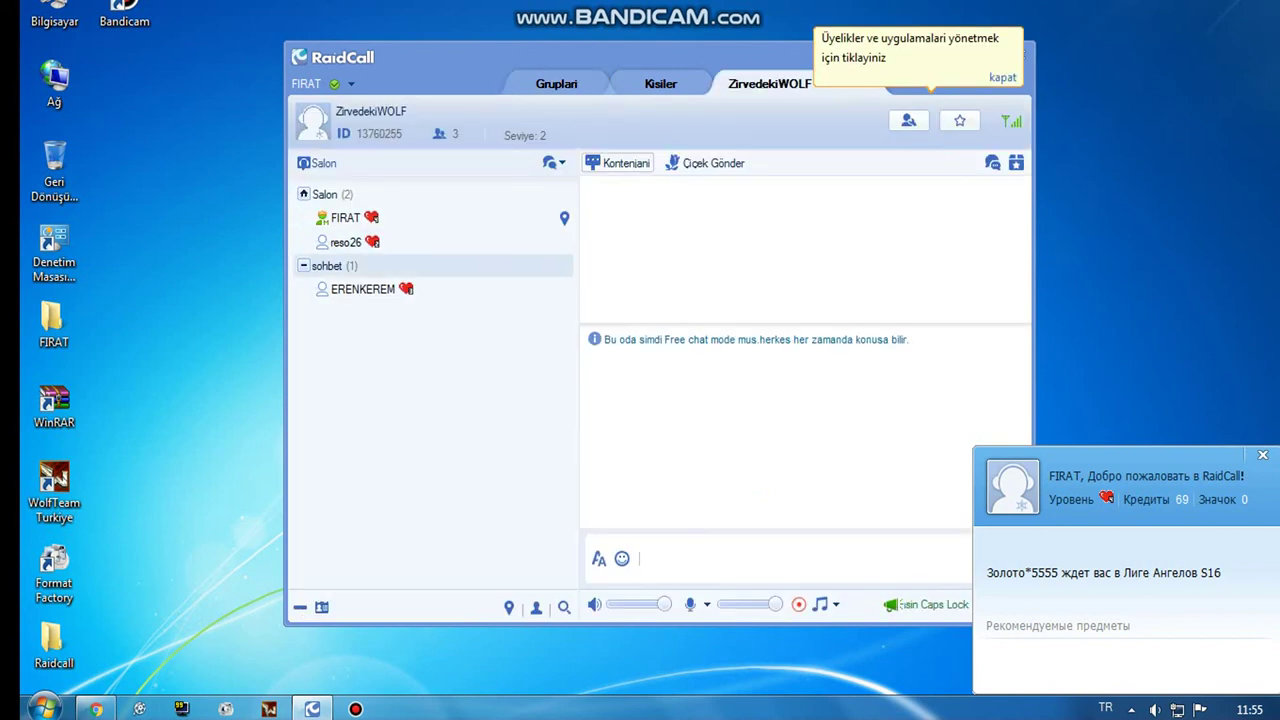
Step: Close the membership tip balloon and the welcome notification, then minimize the RaidCall window
mouse_move(363, 289)
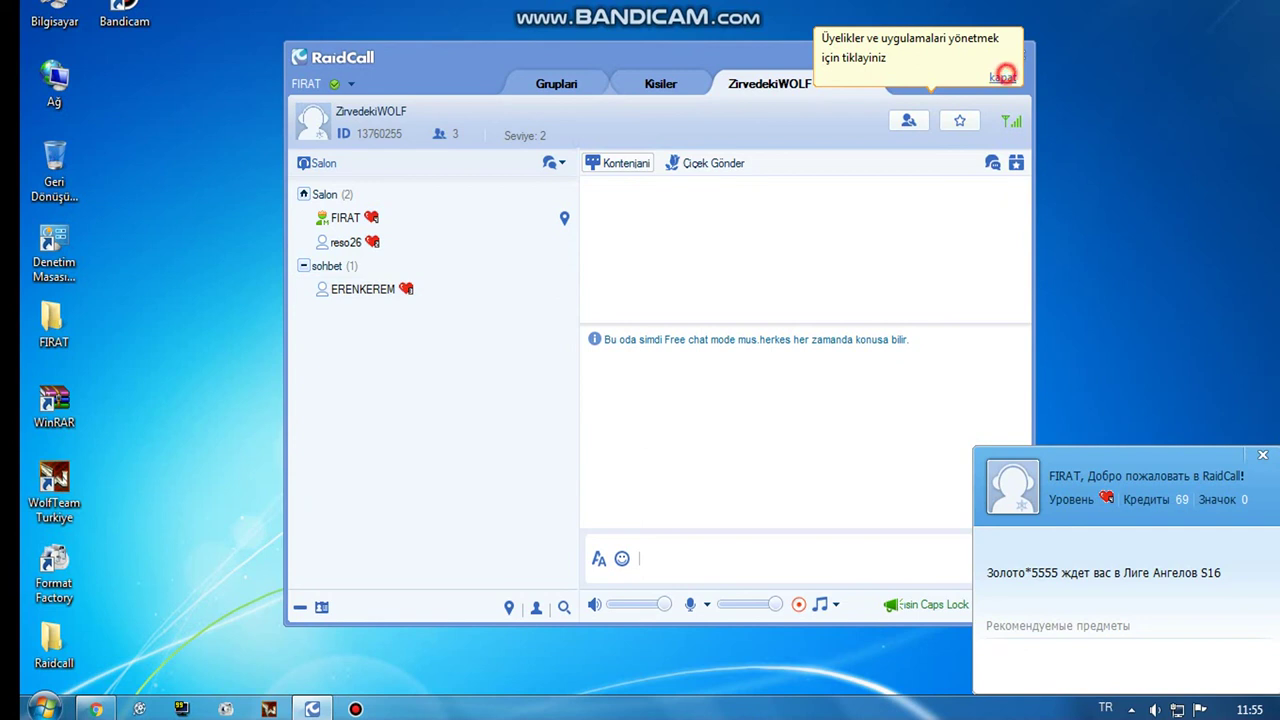
click(1002, 75)
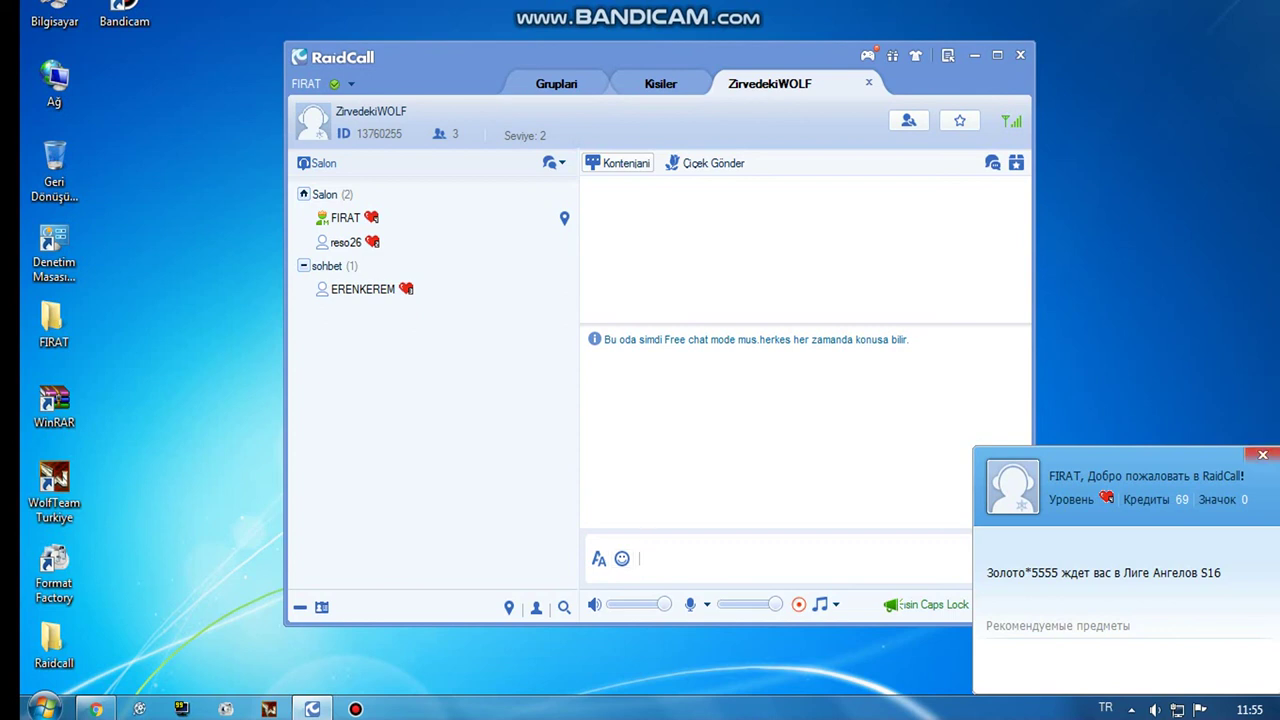
click(1262, 455)
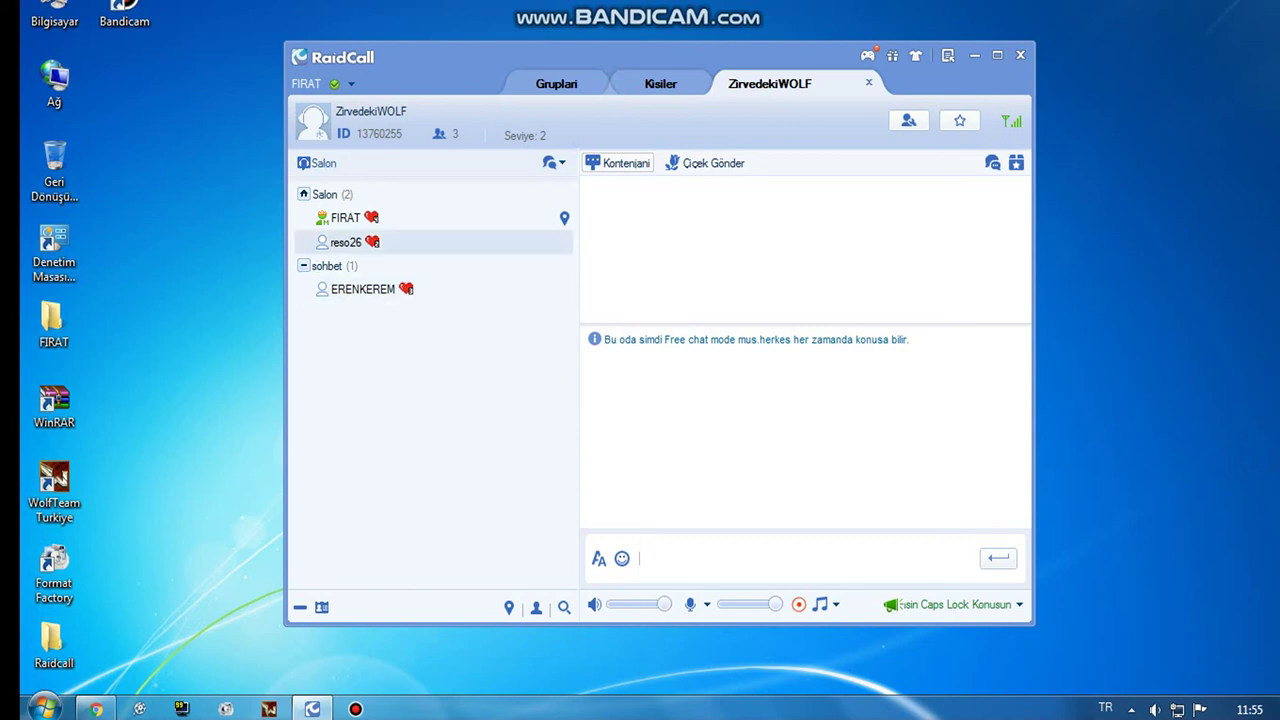
click(973, 56)
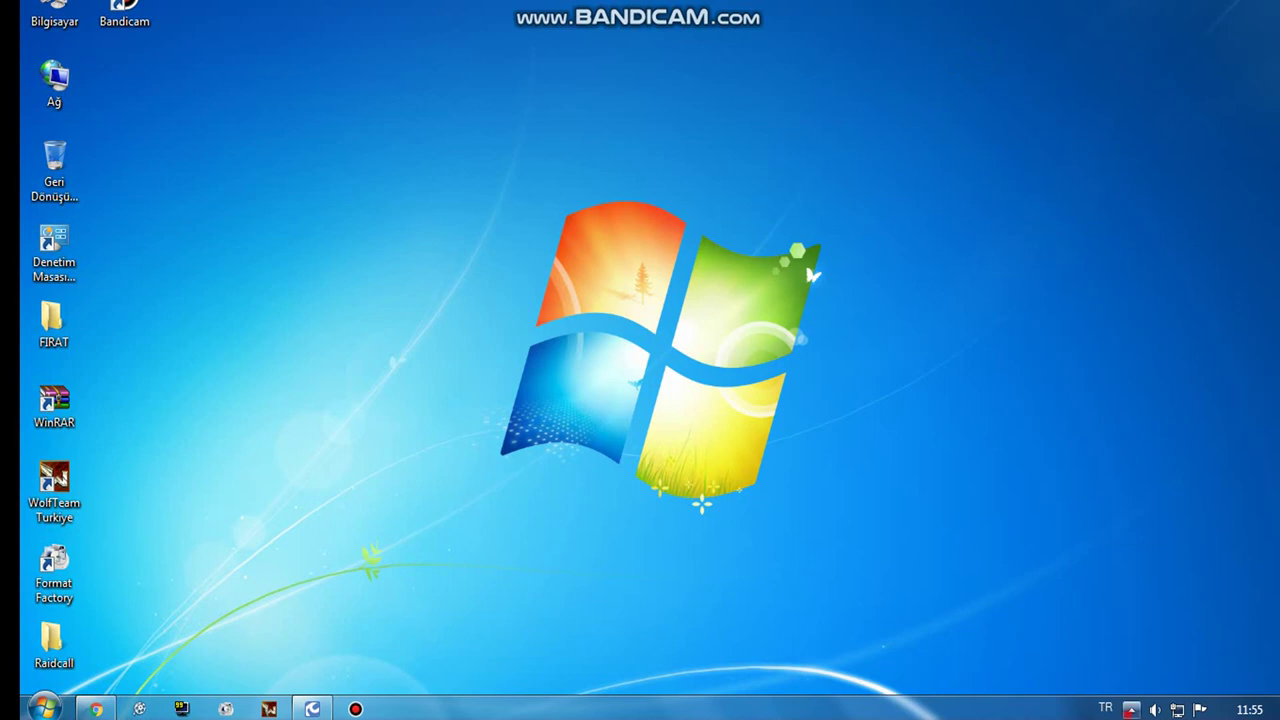
click(1131, 709)
click(1114, 614)
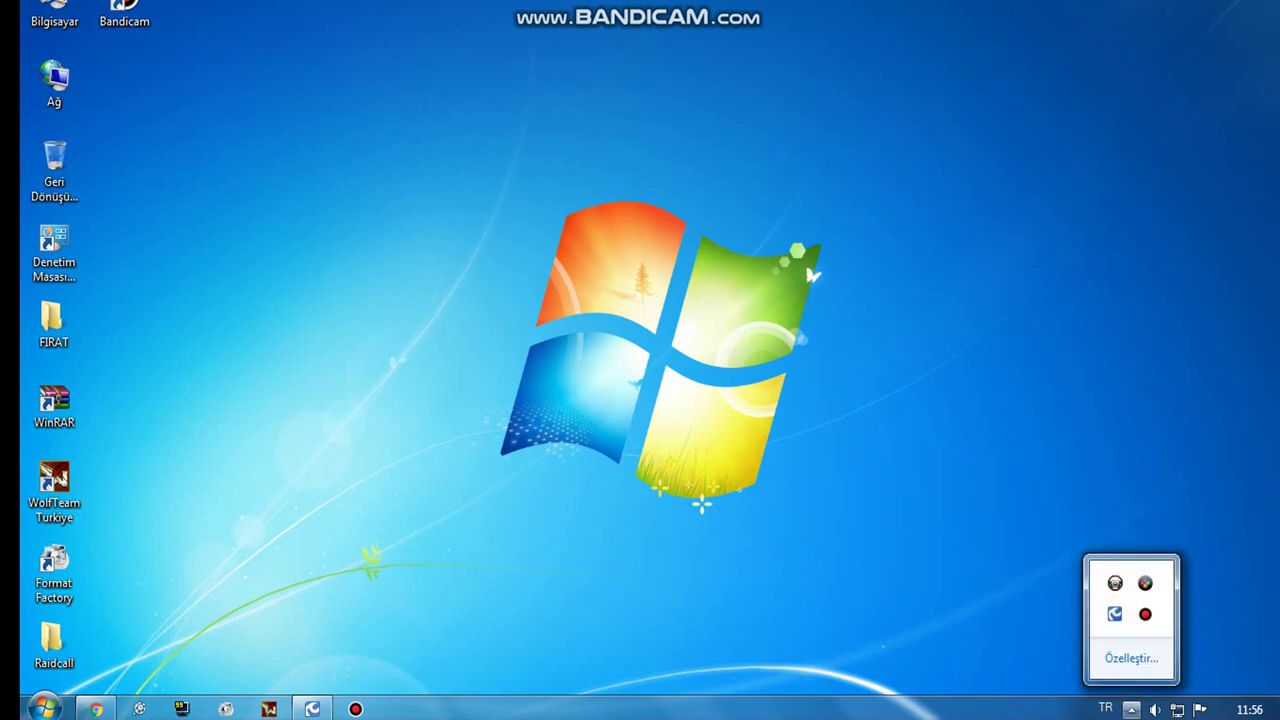
click(1114, 614)
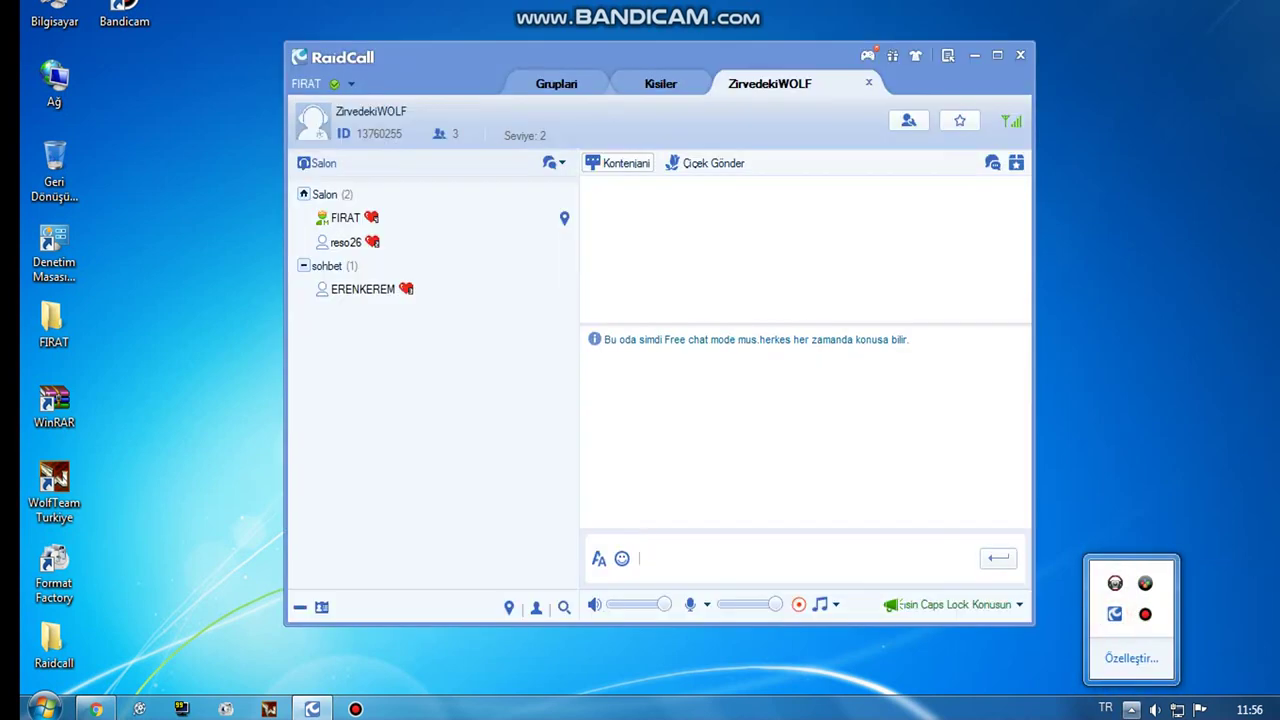
click(947, 55)
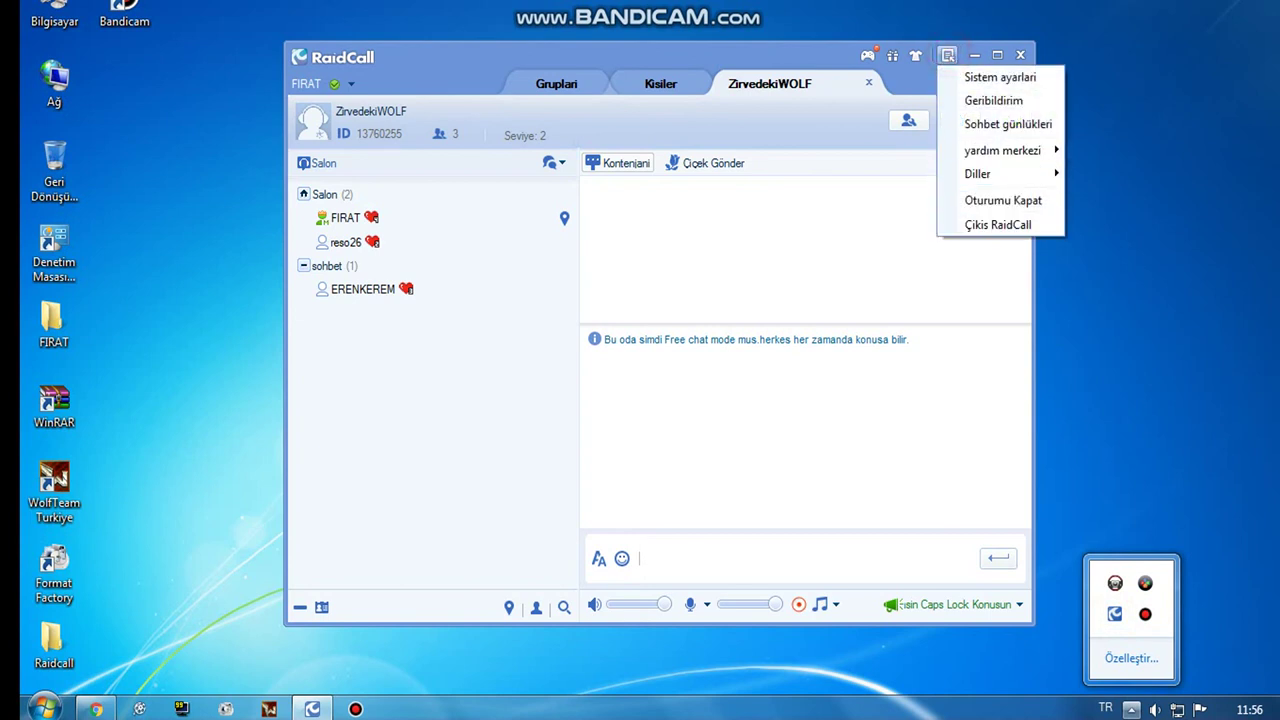
click(1120, 260)
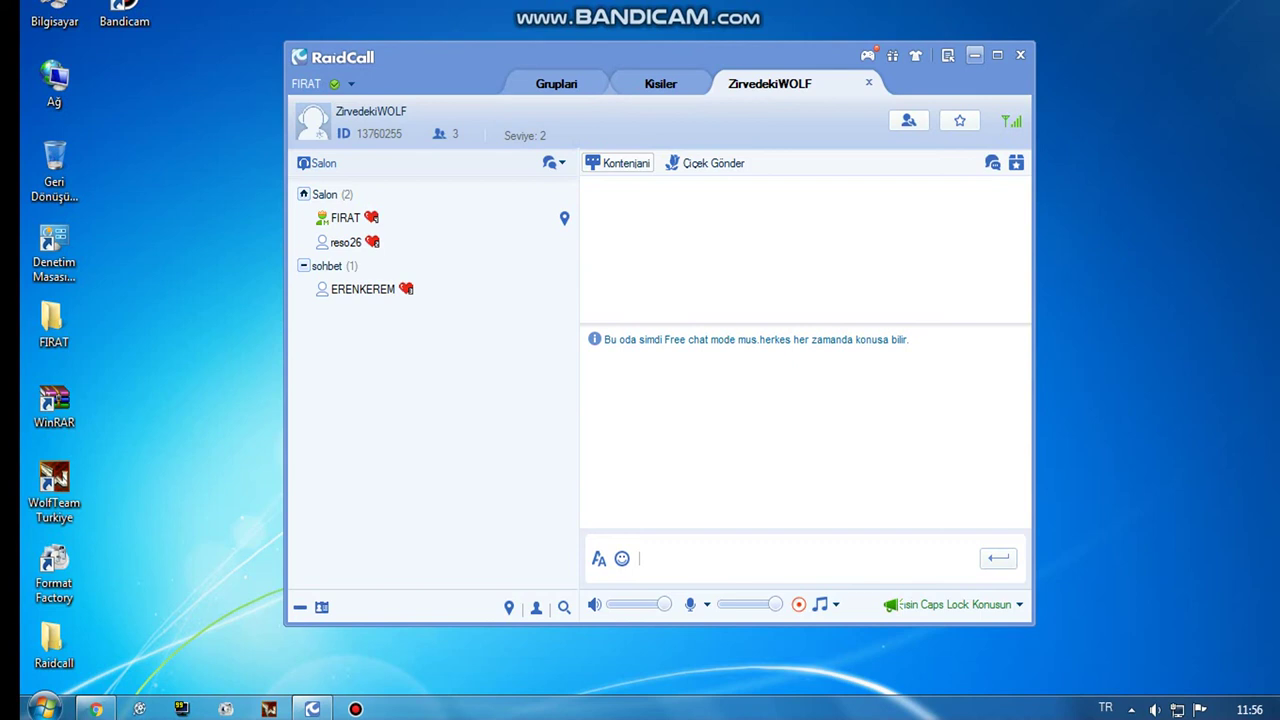
click(974, 55)
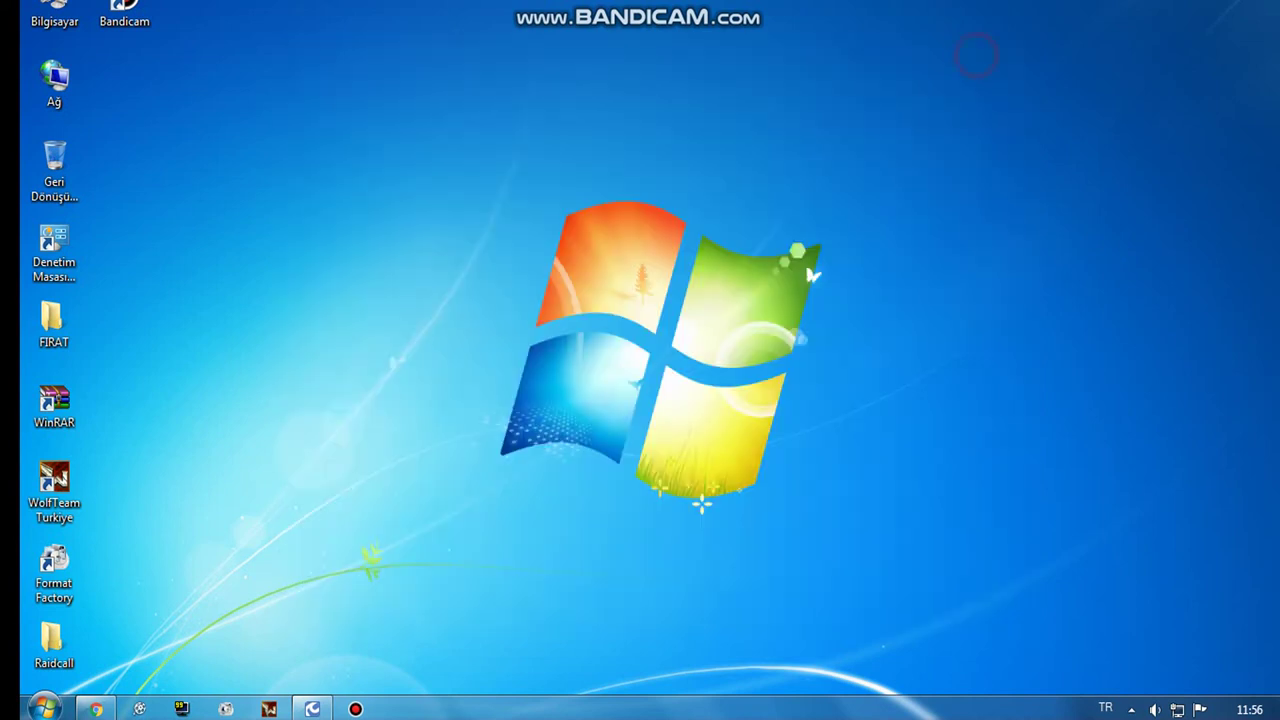